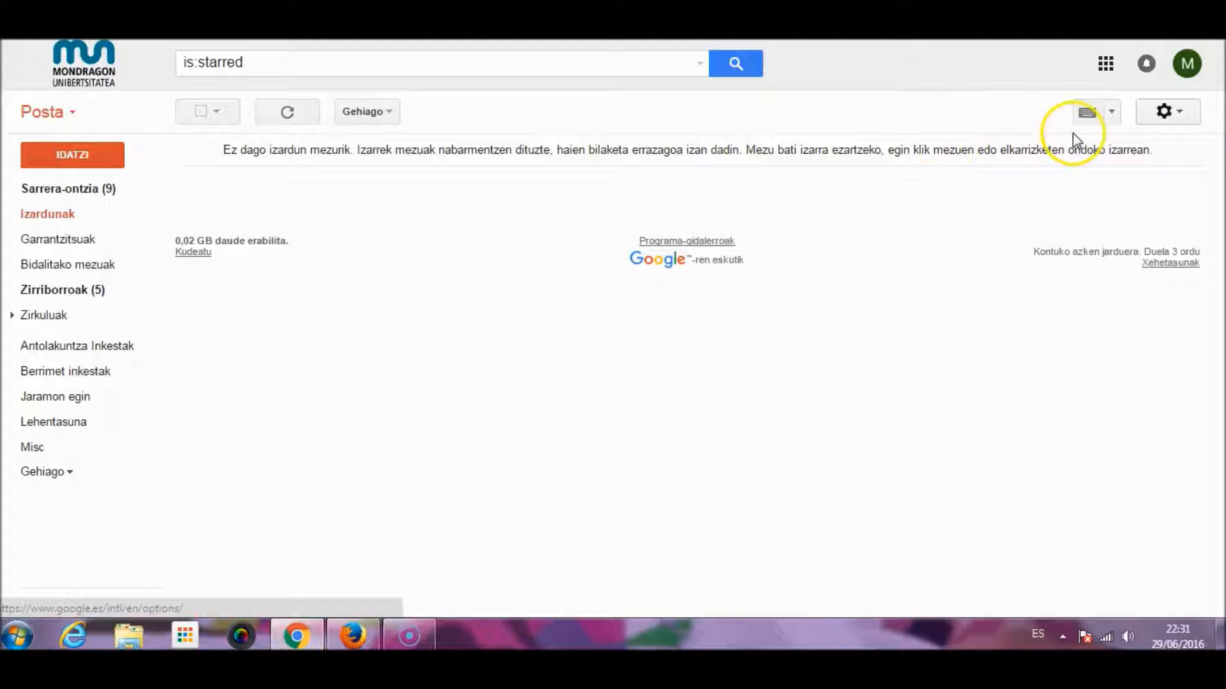
Switch to YouTube from the extended list of Google apps
{"action": "left_click", "coordinate": [1106, 64]}
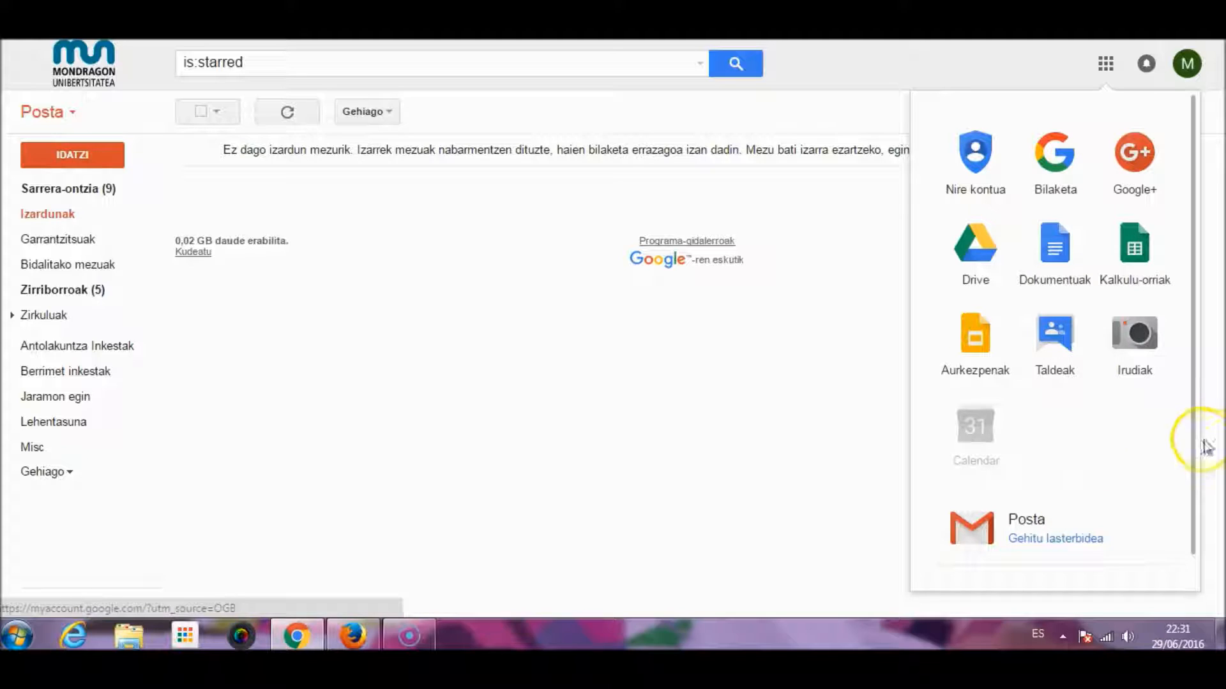
{"action": "scroll", "coordinate": [1196, 438], "scroll_direction": "down", "scroll_amount": 1}
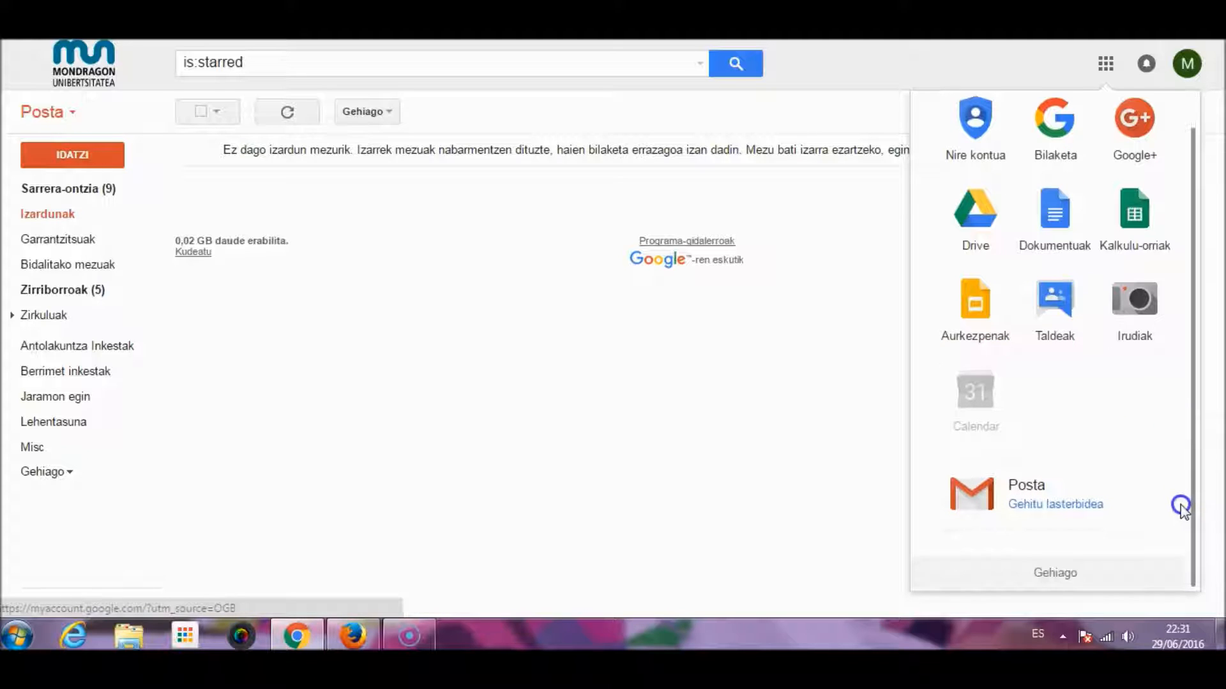
{"action": "left_click", "coordinate": [1059, 577]}
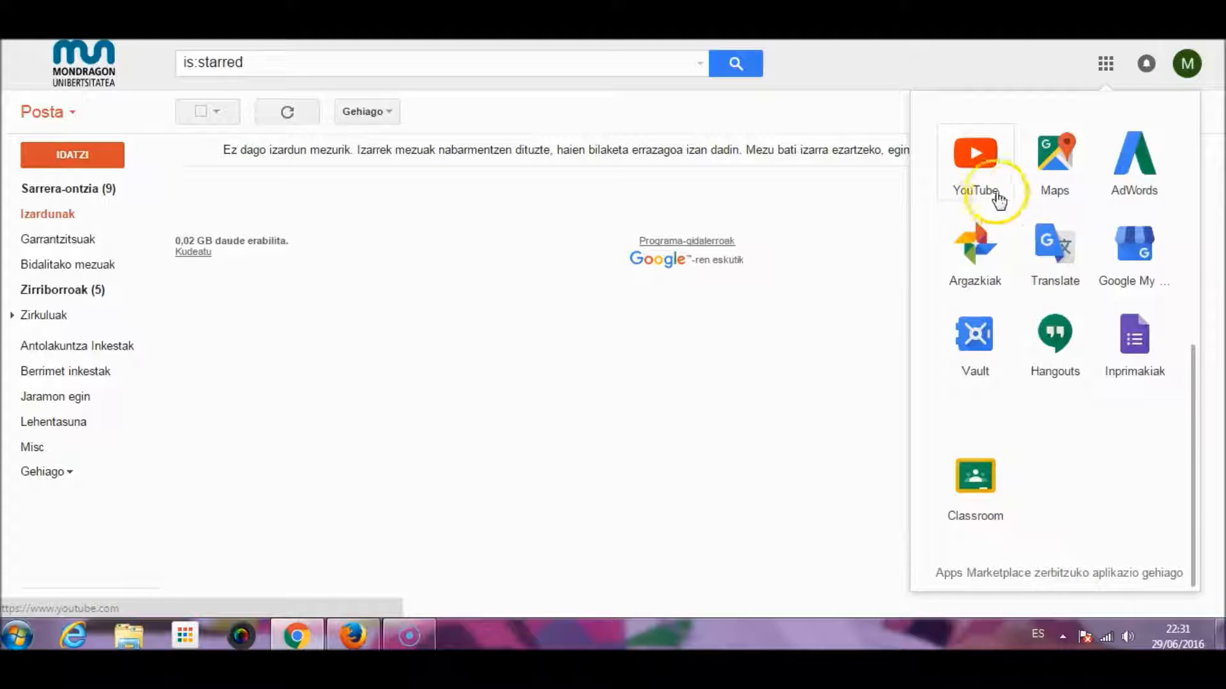
{"action": "left_click", "coordinate": [983, 172]}
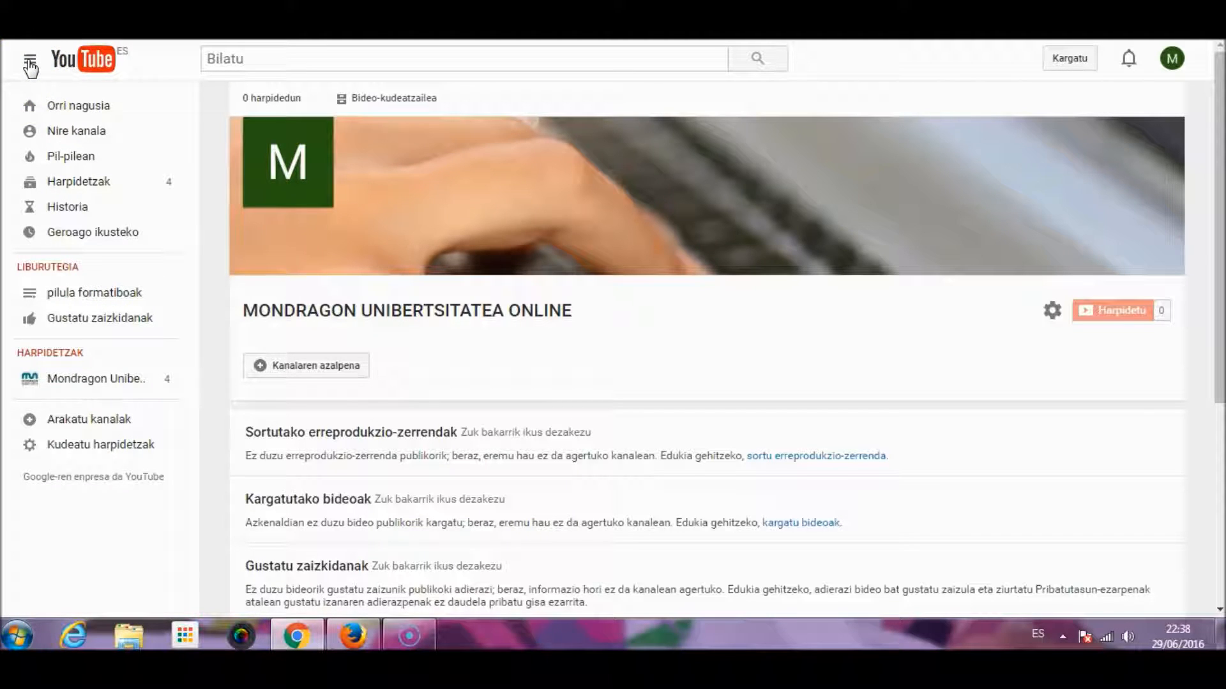
Create a new public (Publikoa) playlist named eLearning in the YouTube library
{"action": "left_click", "coordinate": [61, 268]}
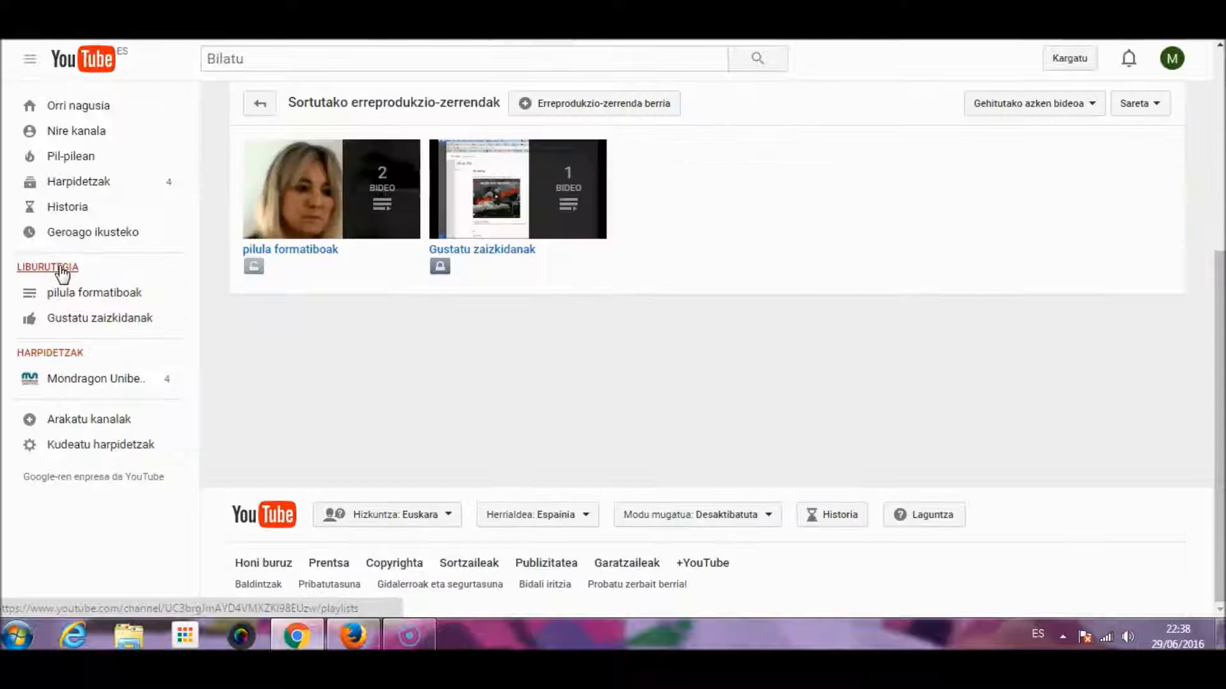
{"action": "left_click", "coordinate": [625, 112]}
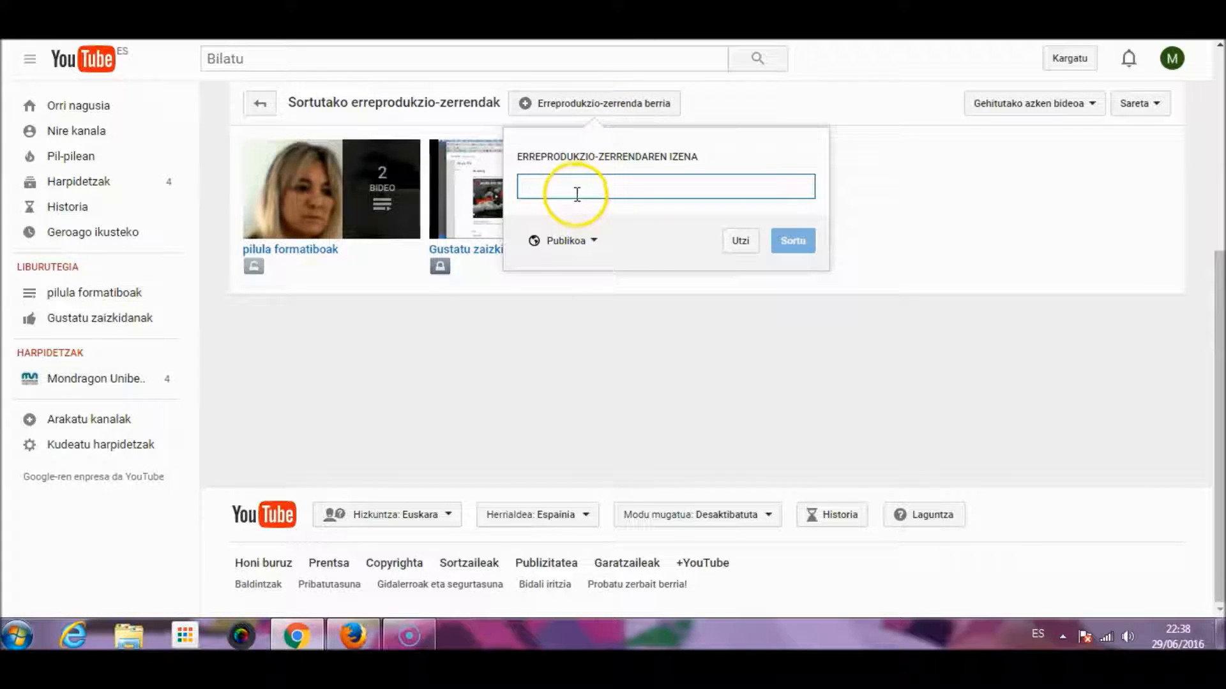
{"action": "type", "text": "eLearning"}
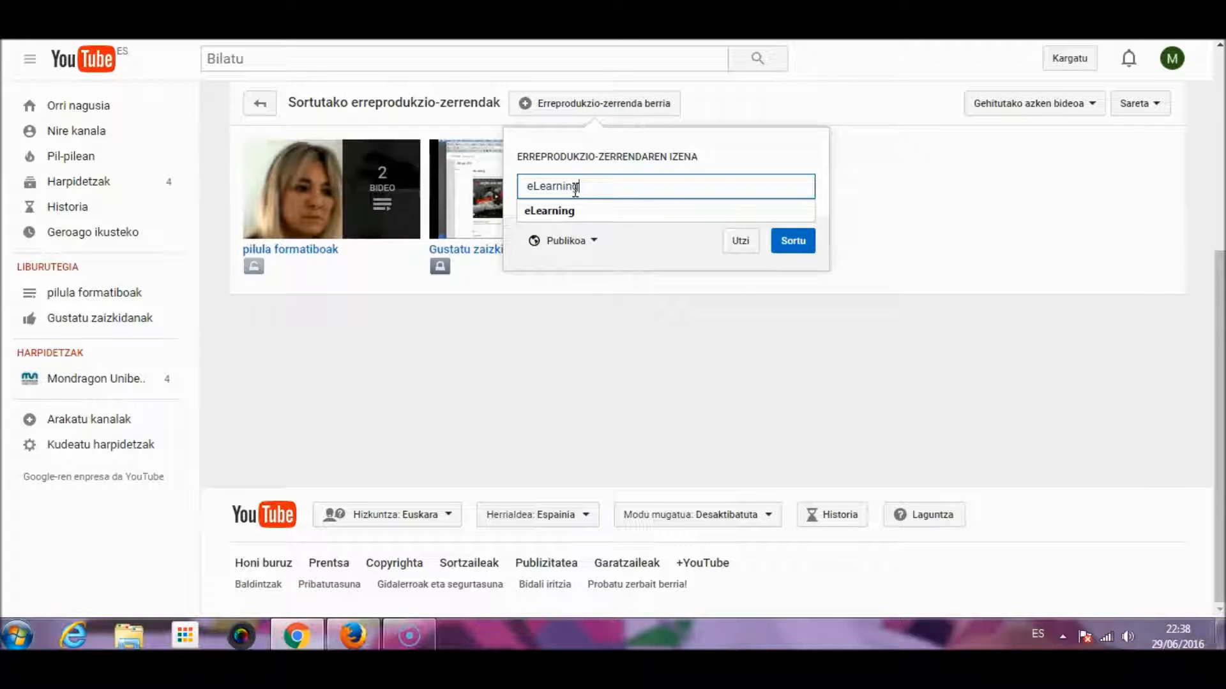
{"action": "left_click", "coordinate": [597, 211]}
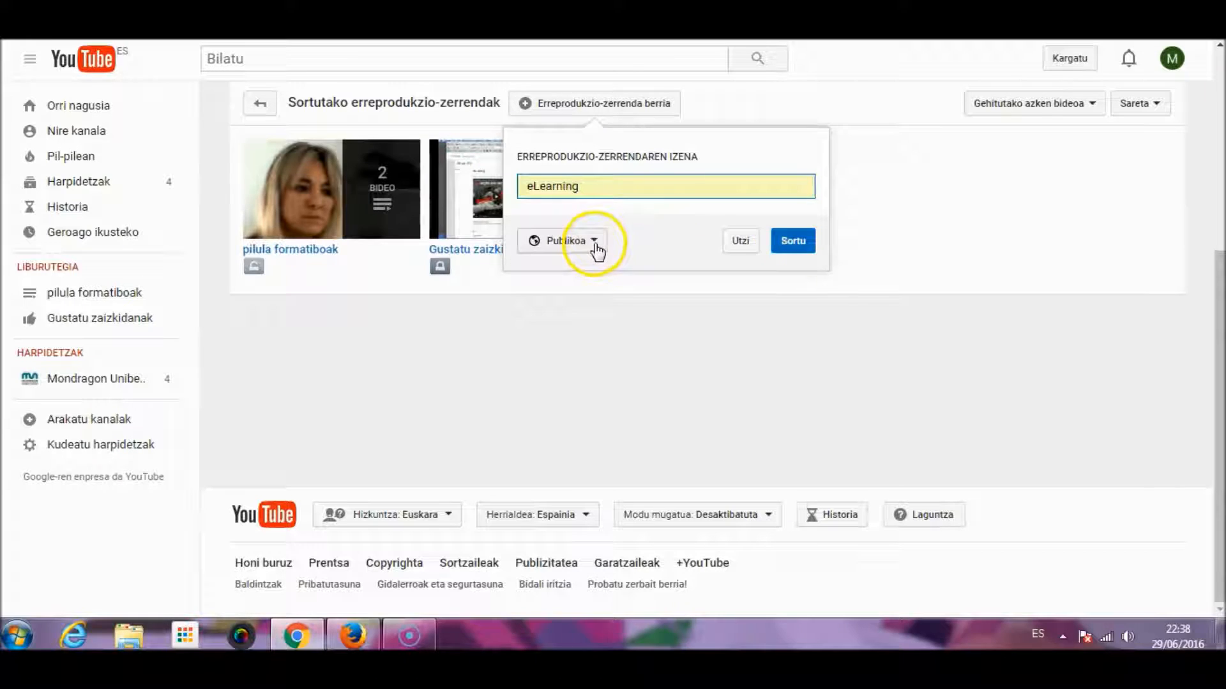
{"action": "left_click", "coordinate": [594, 246]}
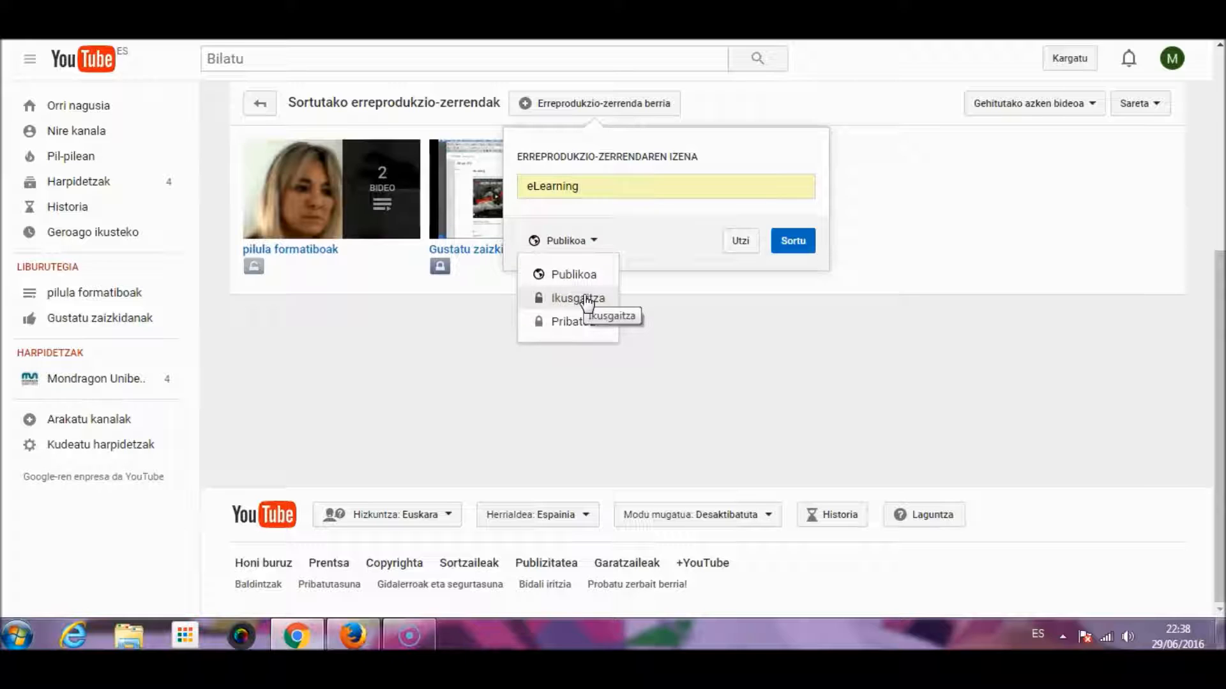
{"action": "left_click", "coordinate": [583, 324]}
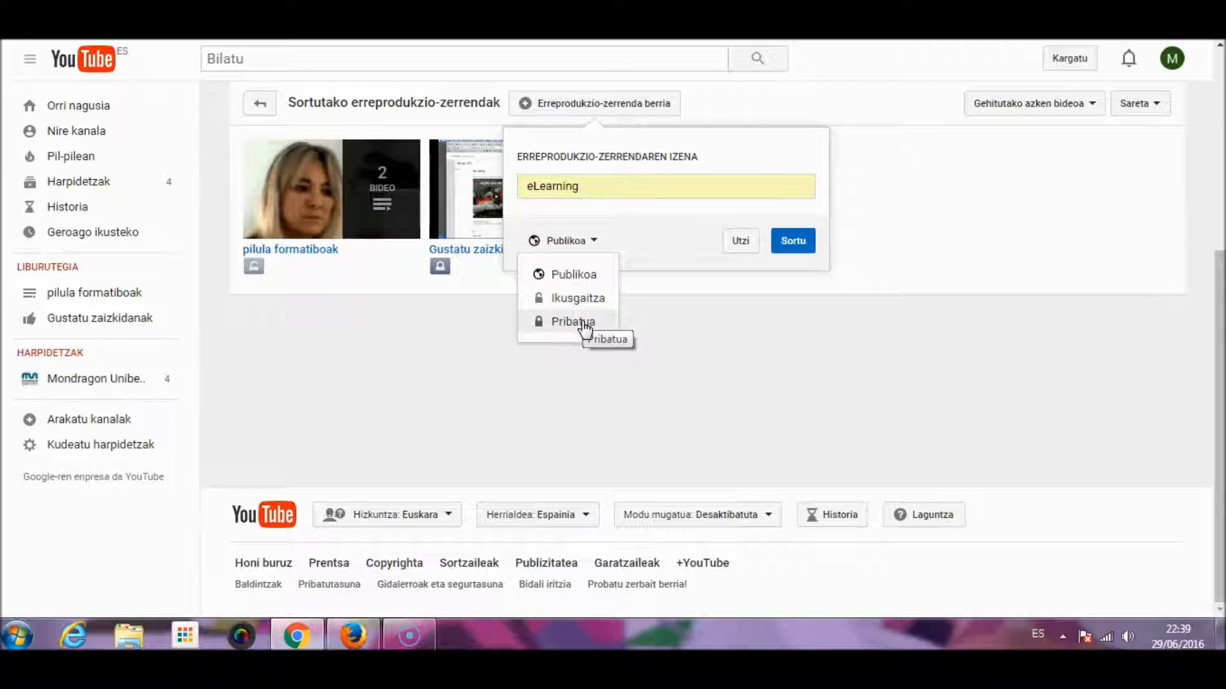
{"action": "left_click", "coordinate": [791, 243]}
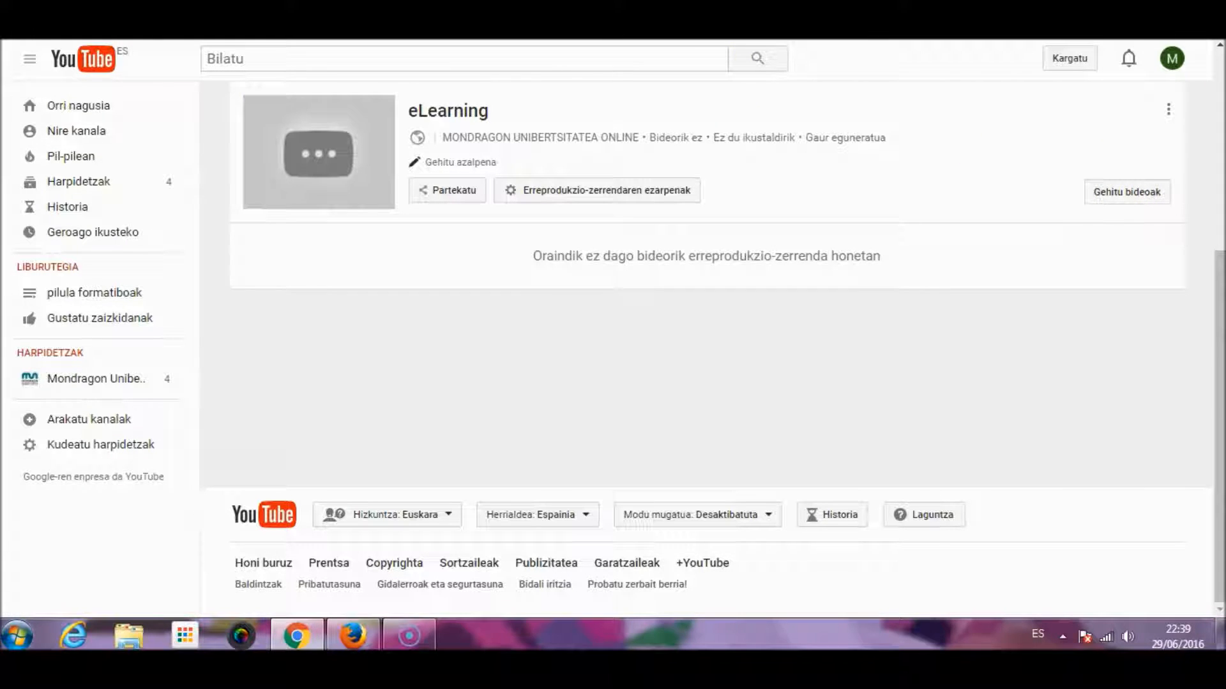
Search YouTube for "elearning" and add the video Advantages of e-Learning to the eLearning playlist
{"action": "left_click", "coordinate": [1128, 193]}
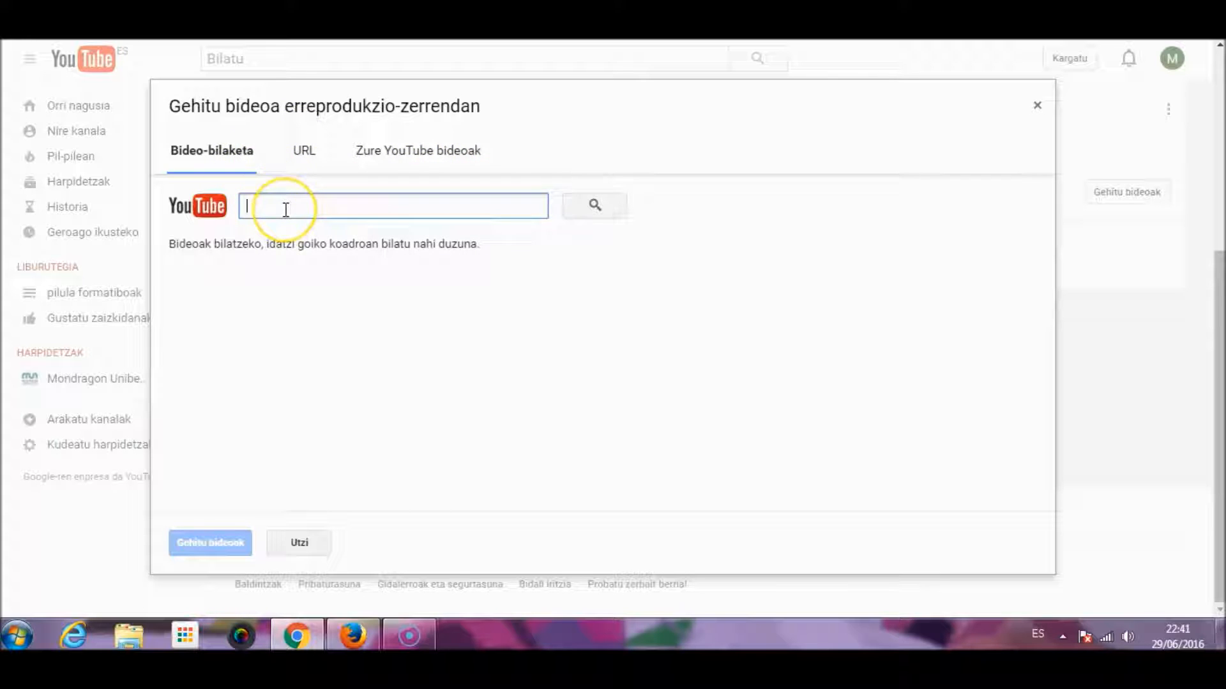
{"action": "left_click", "coordinate": [309, 156]}
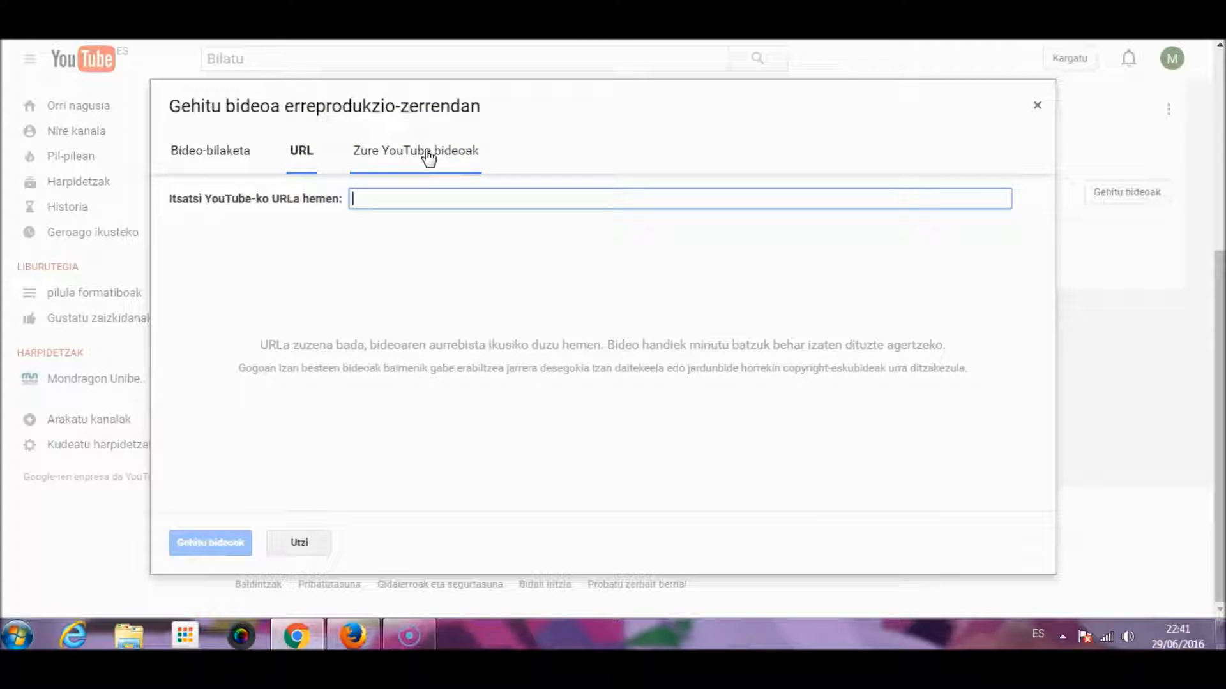
{"action": "left_click", "coordinate": [232, 149]}
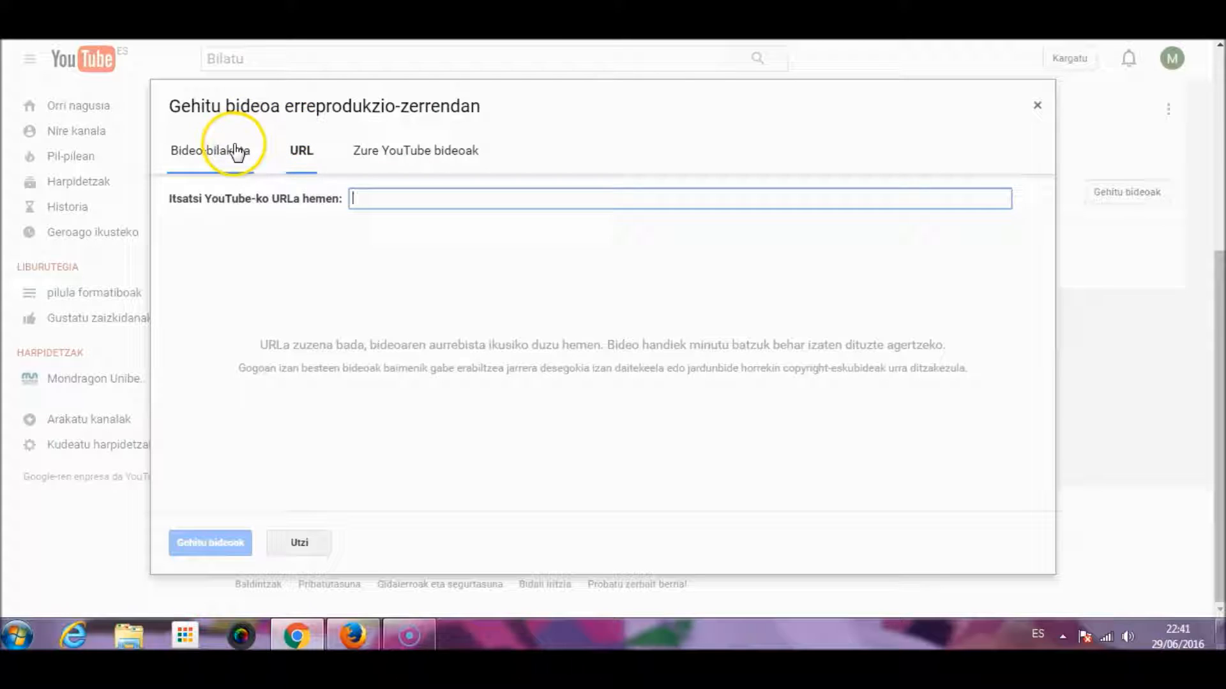
{"action": "left_click", "coordinate": [251, 203]}
{"action": "type", "text": "e"}
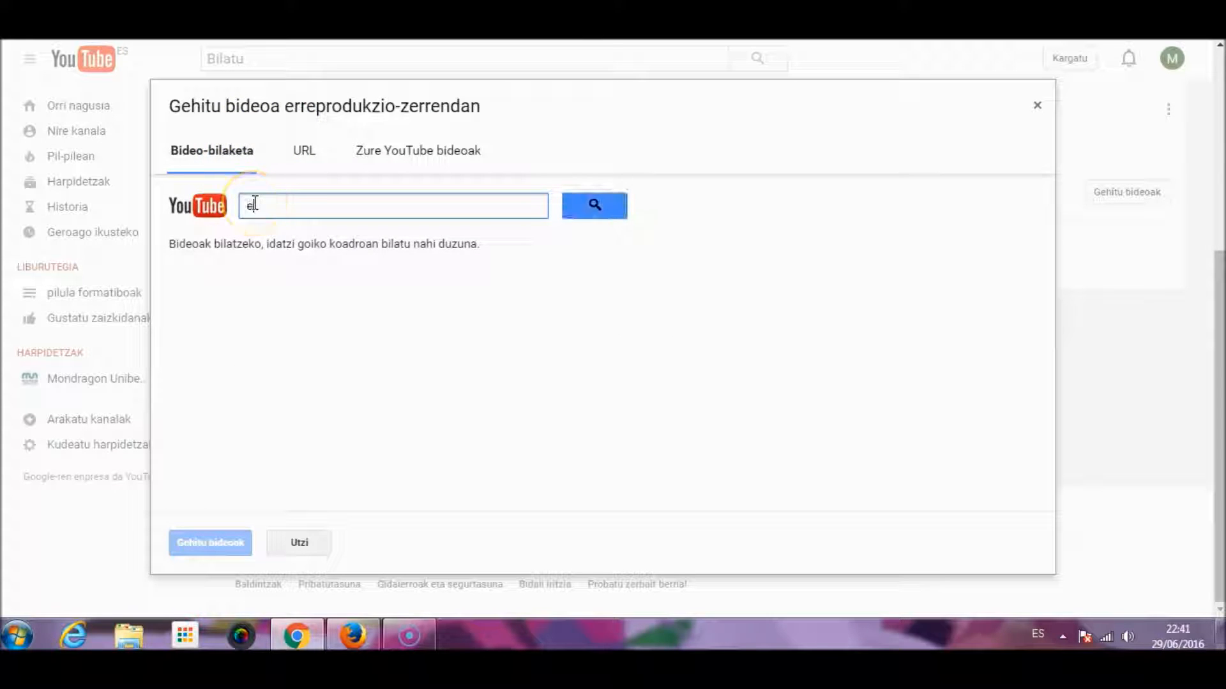
{"action": "left_click", "coordinate": [591, 206]}
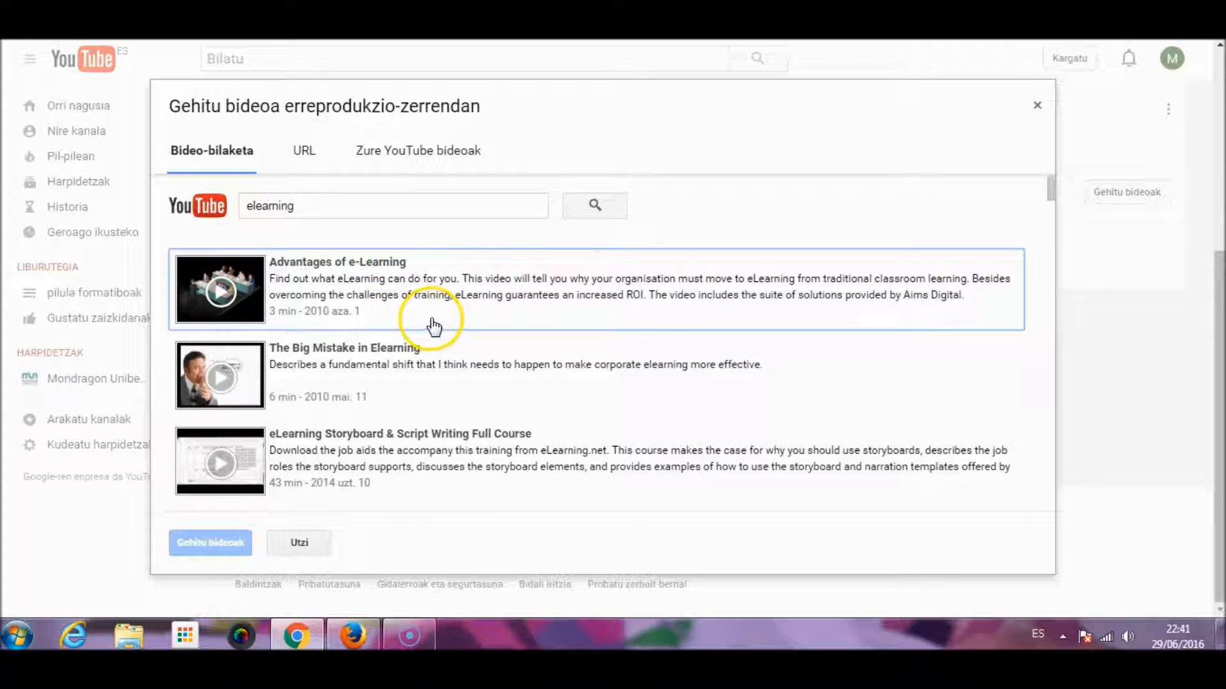
{"action": "left_click", "coordinate": [385, 285]}
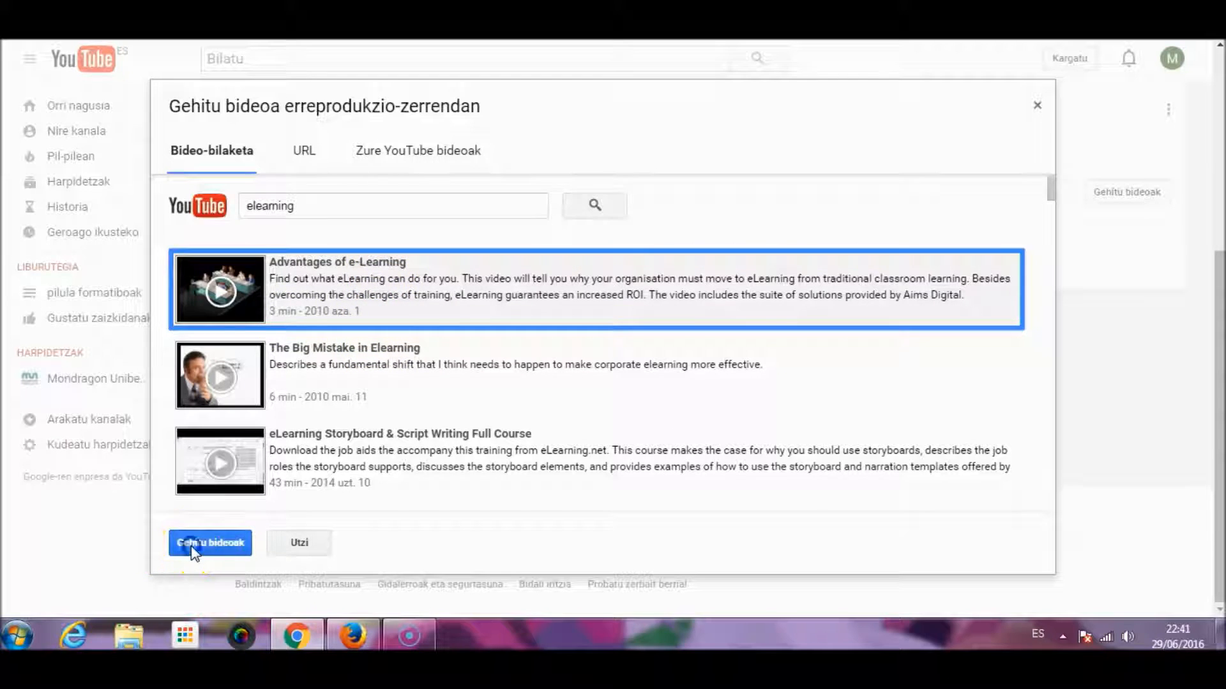
{"action": "left_click", "coordinate": [191, 546]}
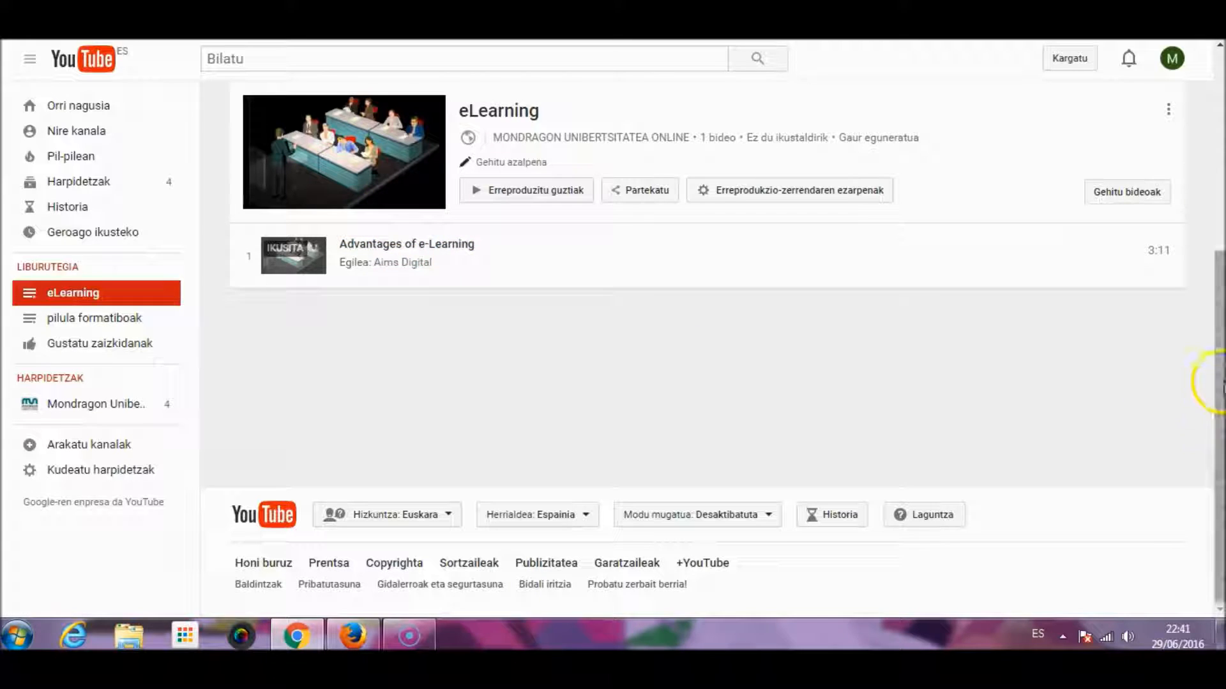
Add the video The Big Mistake in Elearning to the eLearning playlist by searching for "elearning" again
{"action": "left_click_drag", "start_coordinate": [1220, 383], "coordinate": [1220, 274]}
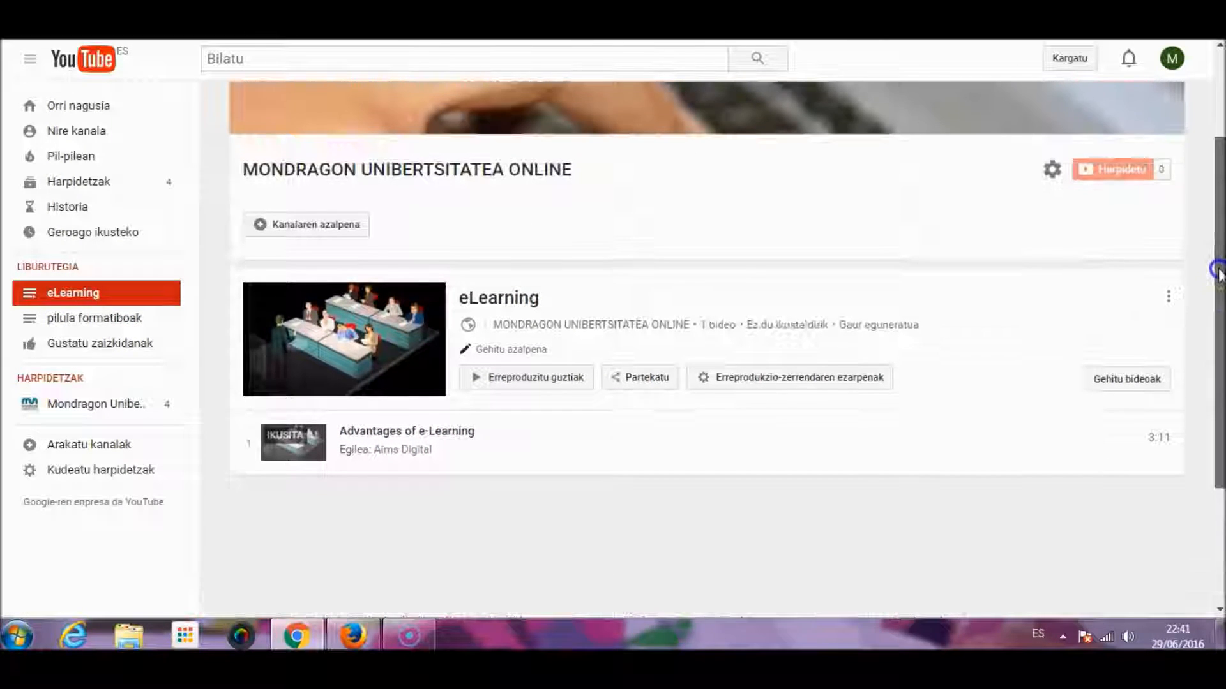
{"action": "left_click", "coordinate": [1109, 383]}
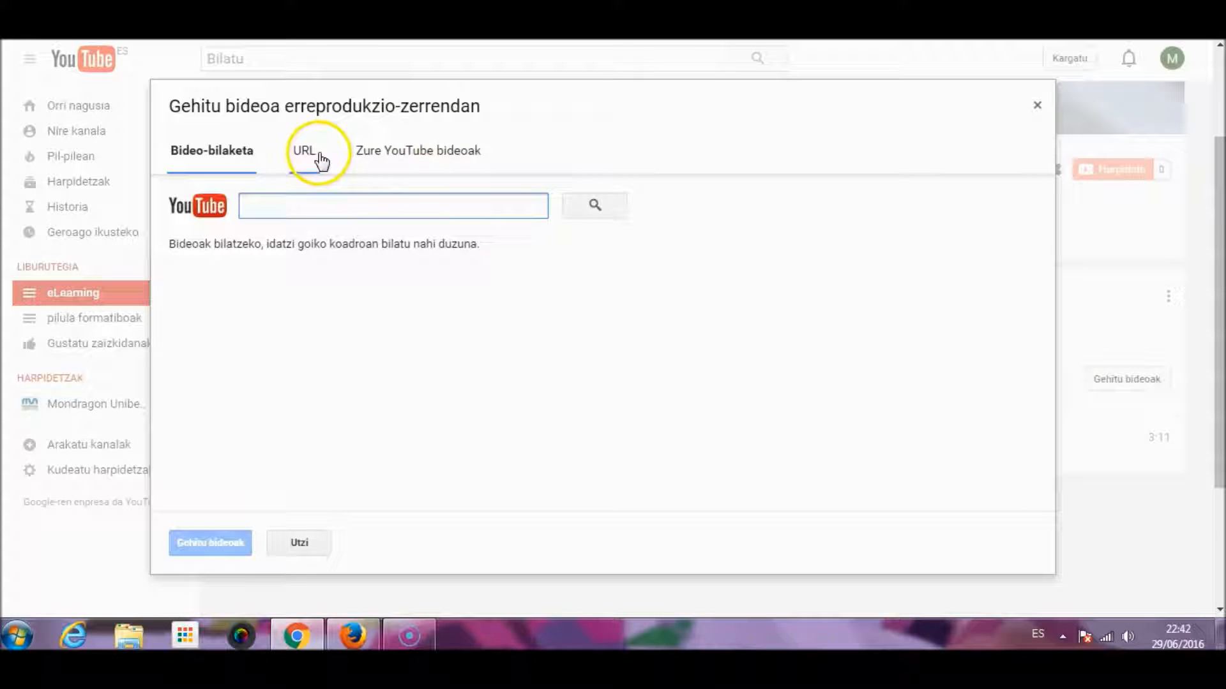
{"action": "type", "text": "elearning"}
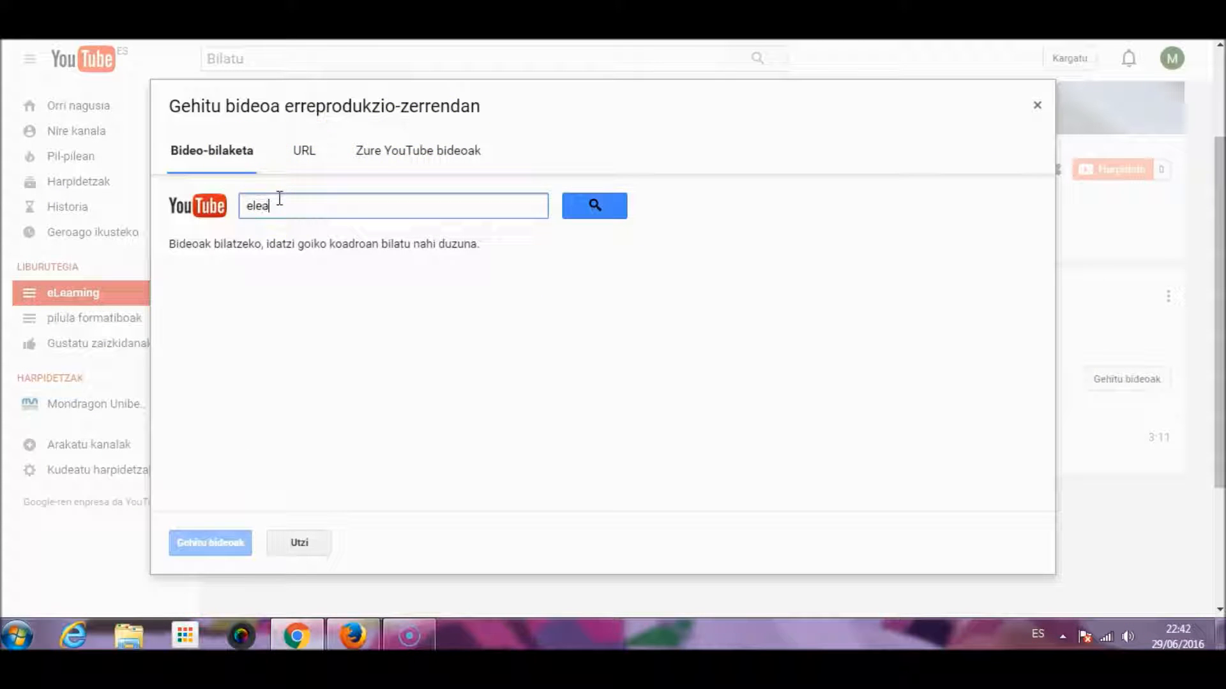
{"action": "left_click", "coordinate": [594, 205]}
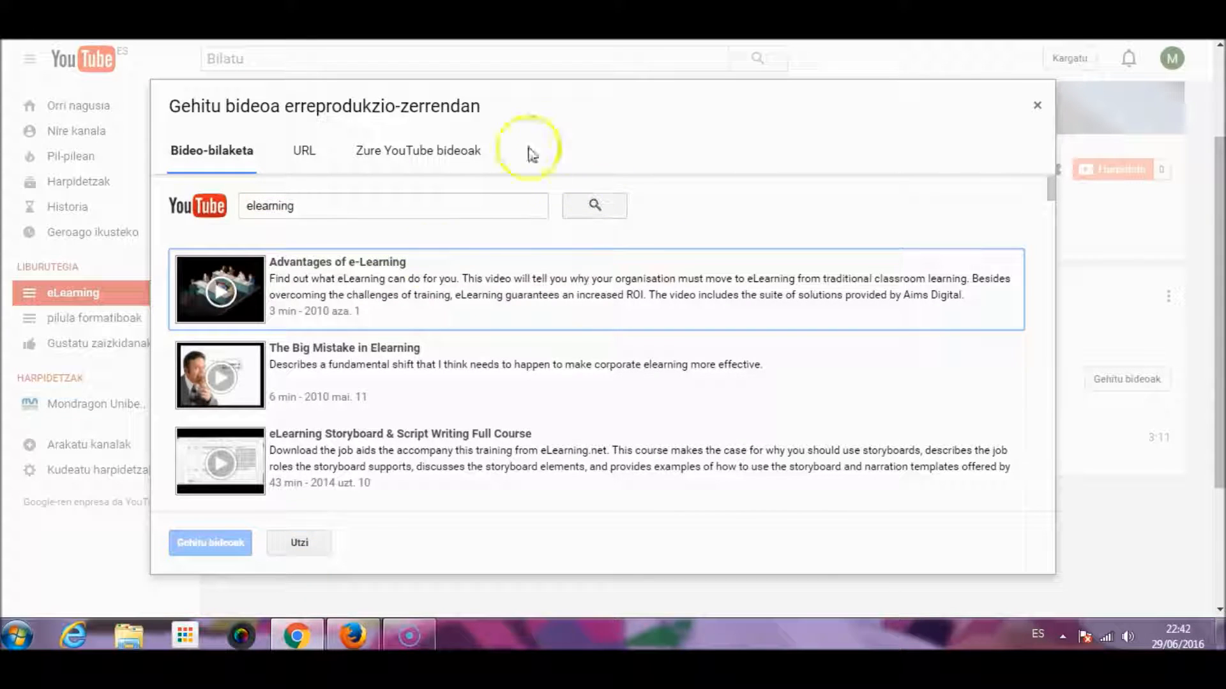
{"action": "mouse_move", "coordinate": [1052, 205]}
{"action": "left_mouse_down"}
{"action": "mouse_move", "coordinate": [1043, 230]}
{"action": "mouse_move", "coordinate": [1041, 211]}
{"action": "left_mouse_up"}
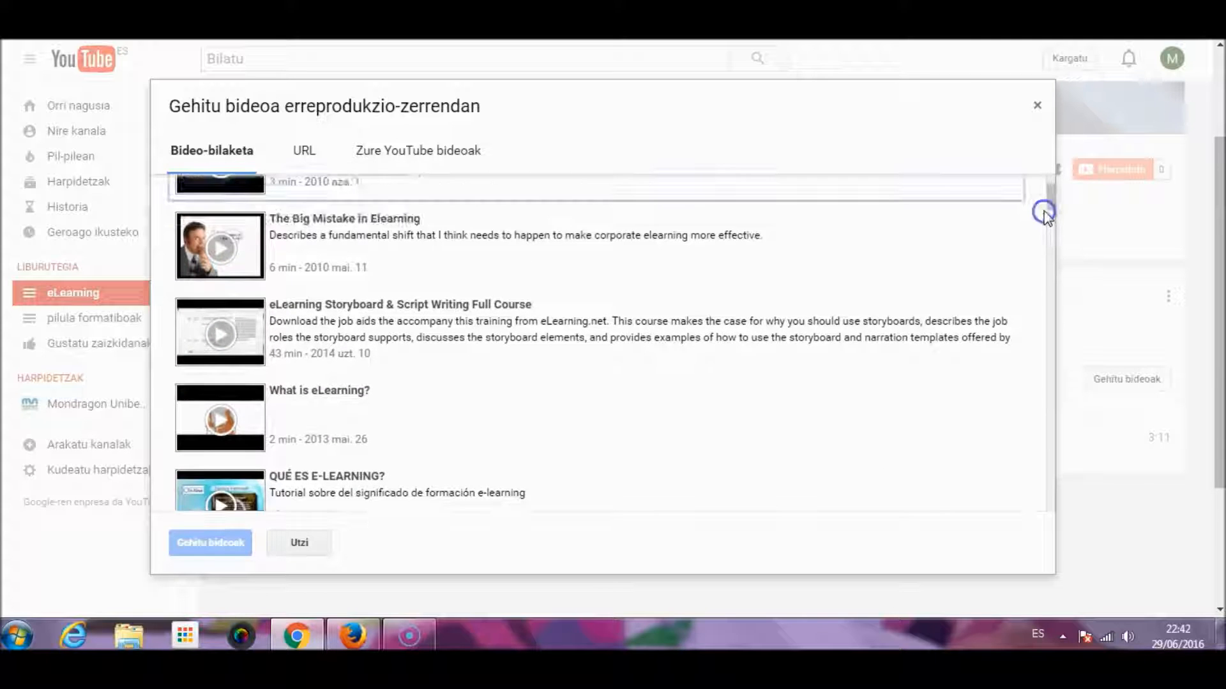
{"action": "left_click", "coordinate": [352, 232]}
{"action": "left_click", "coordinate": [182, 548]}
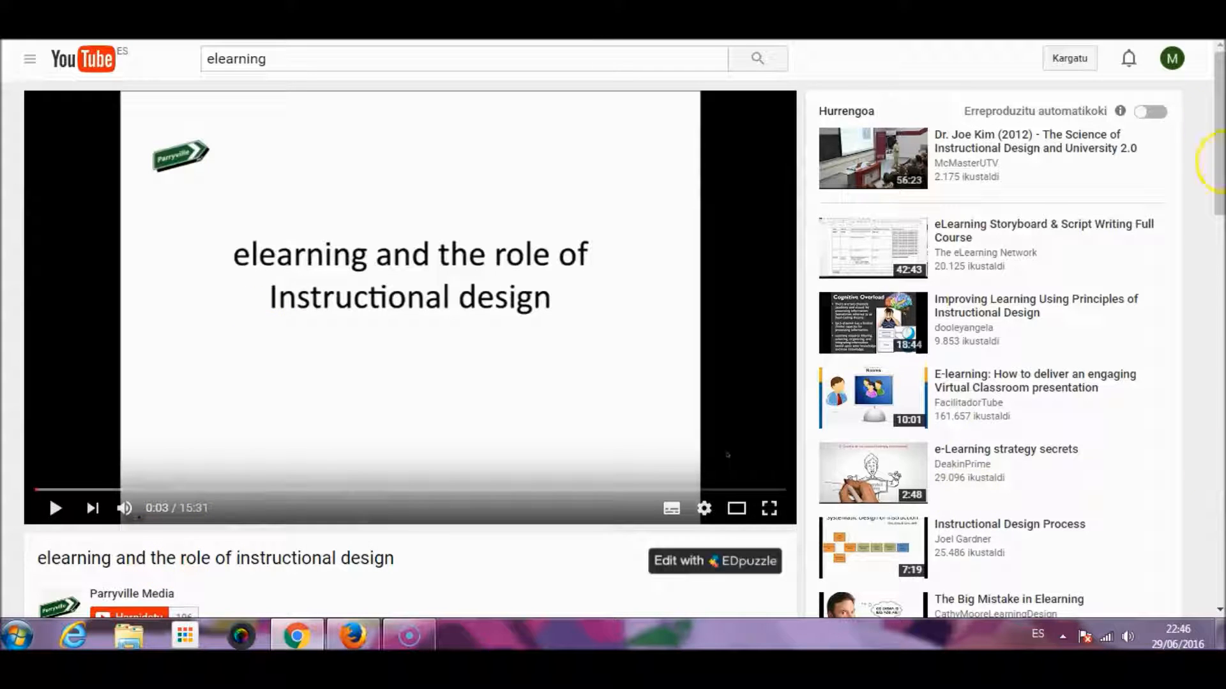
Save the open video, elearning and the role of instructional design, to the eLearning playlist from its watch page
{"action": "left_click_drag", "start_coordinate": [1220, 132], "coordinate": [1219, 165]}
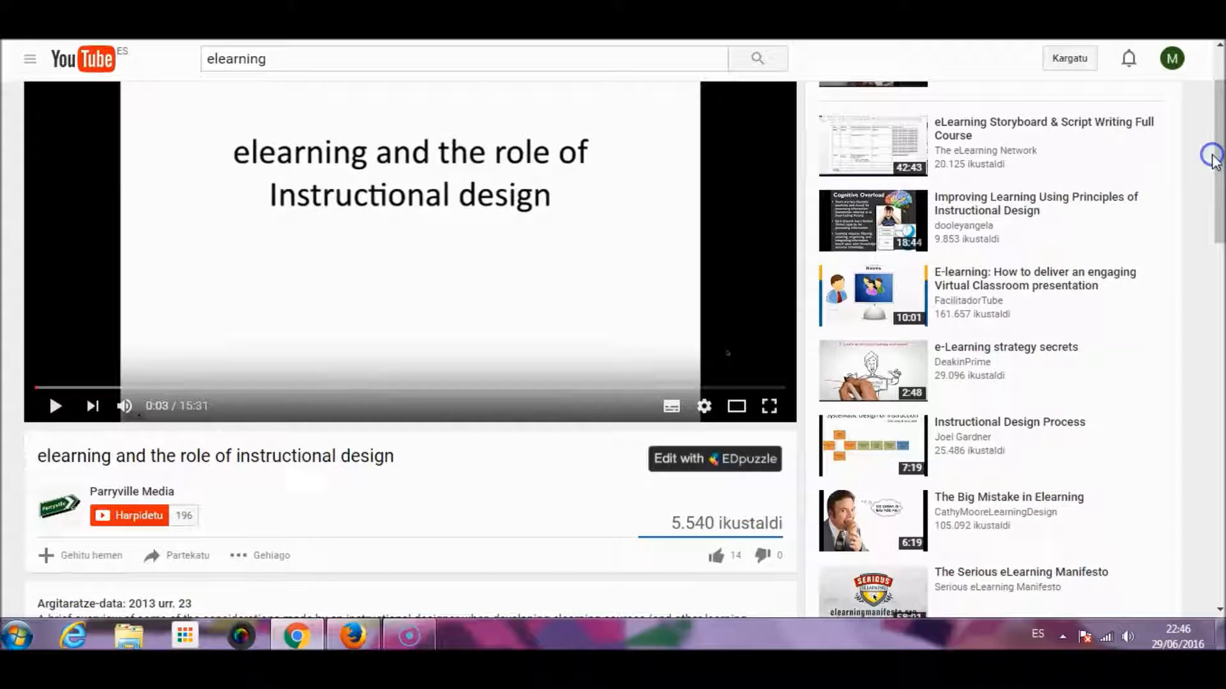
{"action": "left_click", "coordinate": [72, 560]}
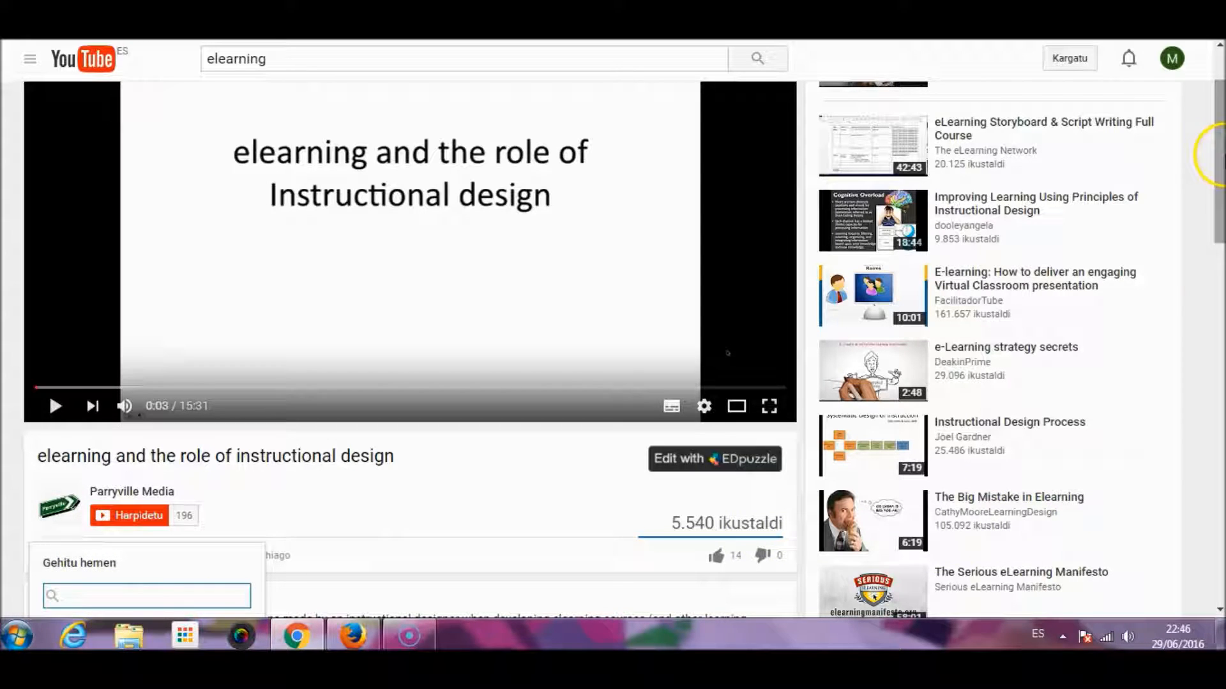
{"action": "left_click_drag", "start_coordinate": [1219, 162], "coordinate": [1215, 216]}
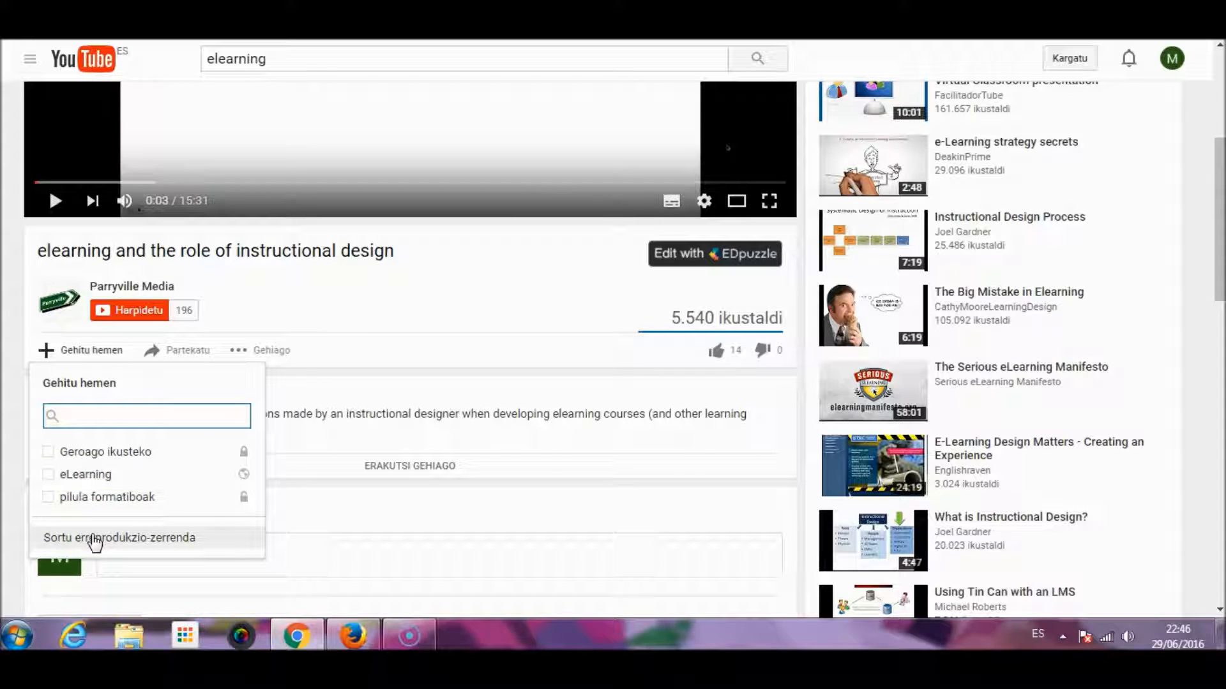
{"action": "left_click", "coordinate": [49, 478]}
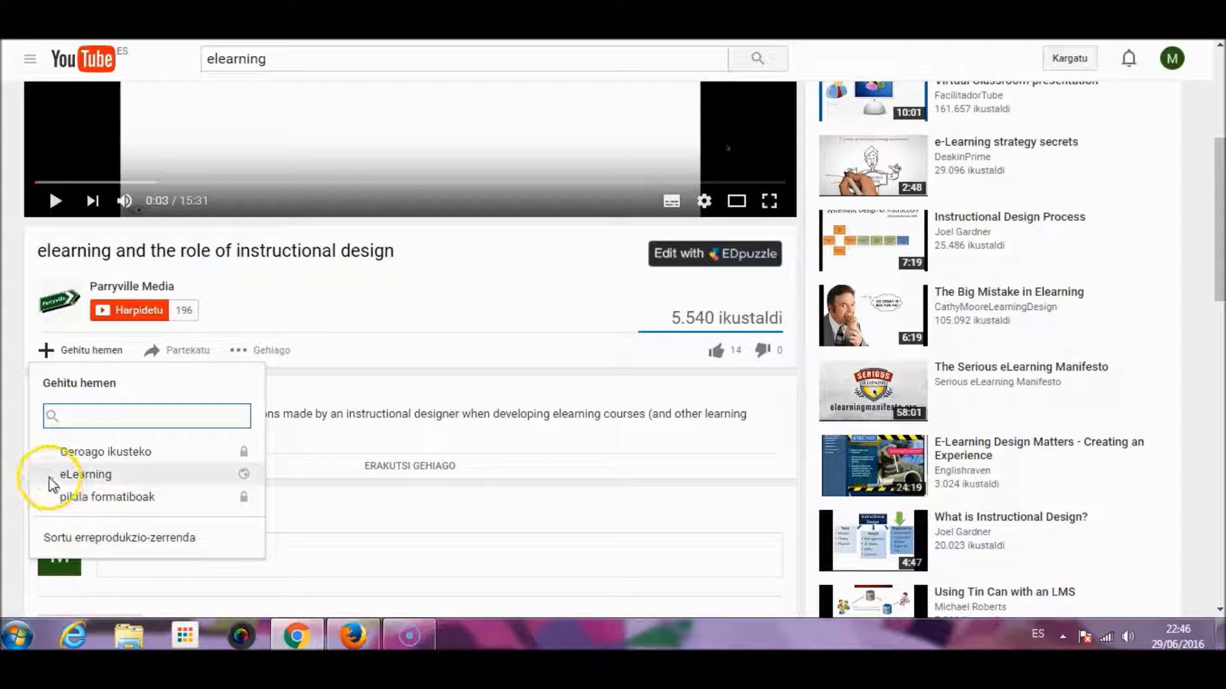
{"action": "left_click", "coordinate": [49, 476]}
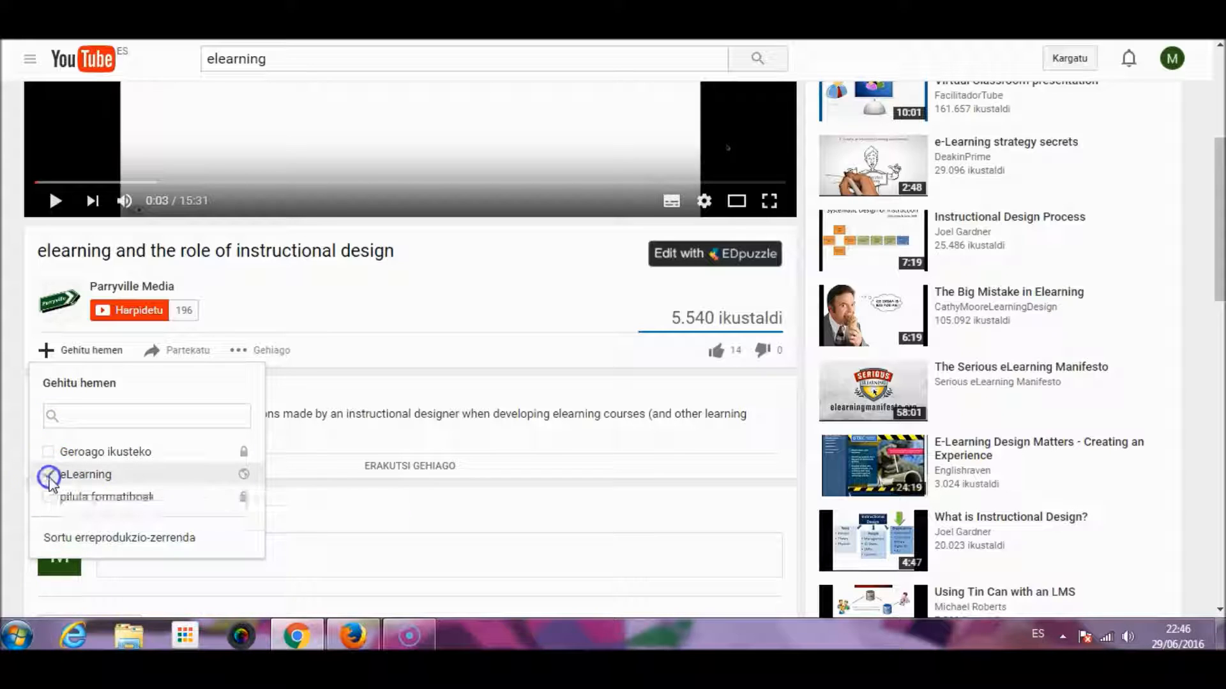
{"action": "left_click", "coordinate": [292, 452]}
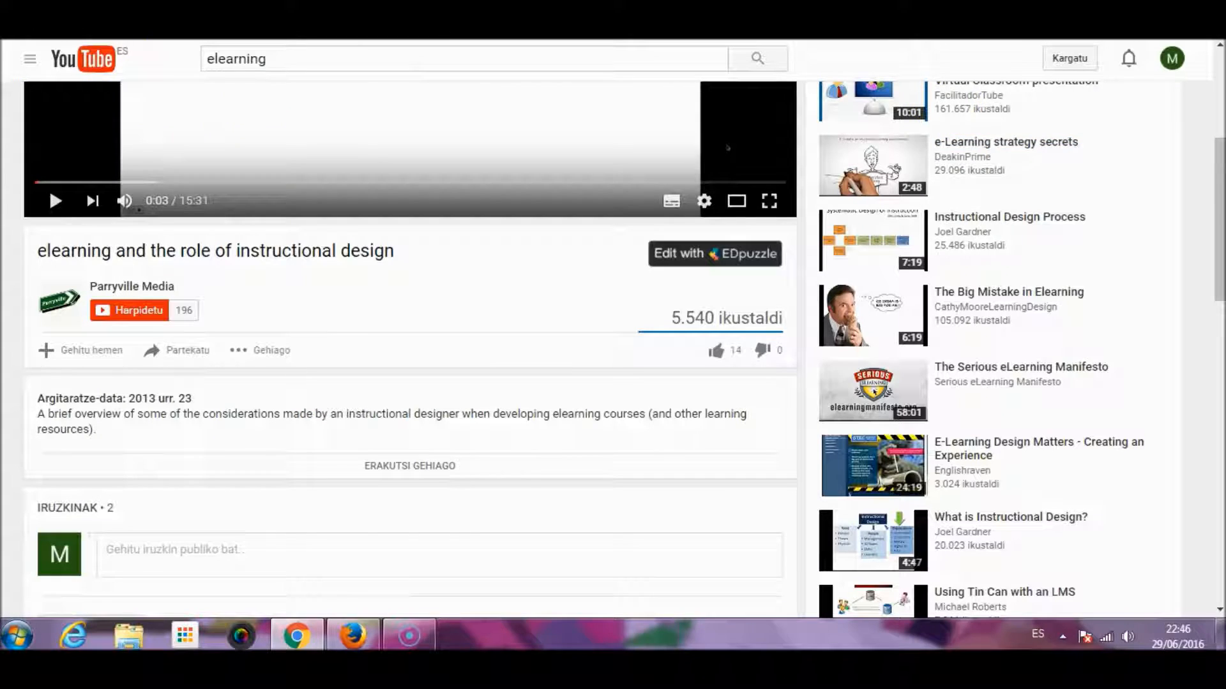
{"action": "left_click", "coordinate": [197, 327]}
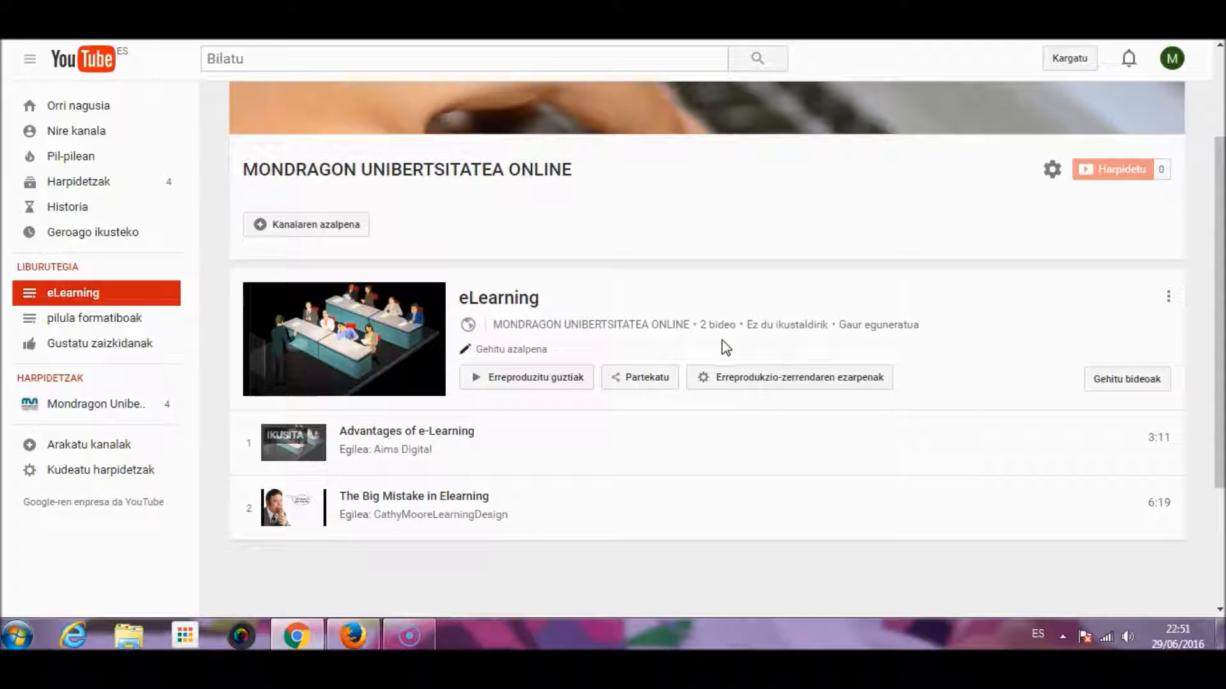
Open the eLearning playlist's settings and view the available privacy options
{"action": "left_click", "coordinate": [755, 383]}
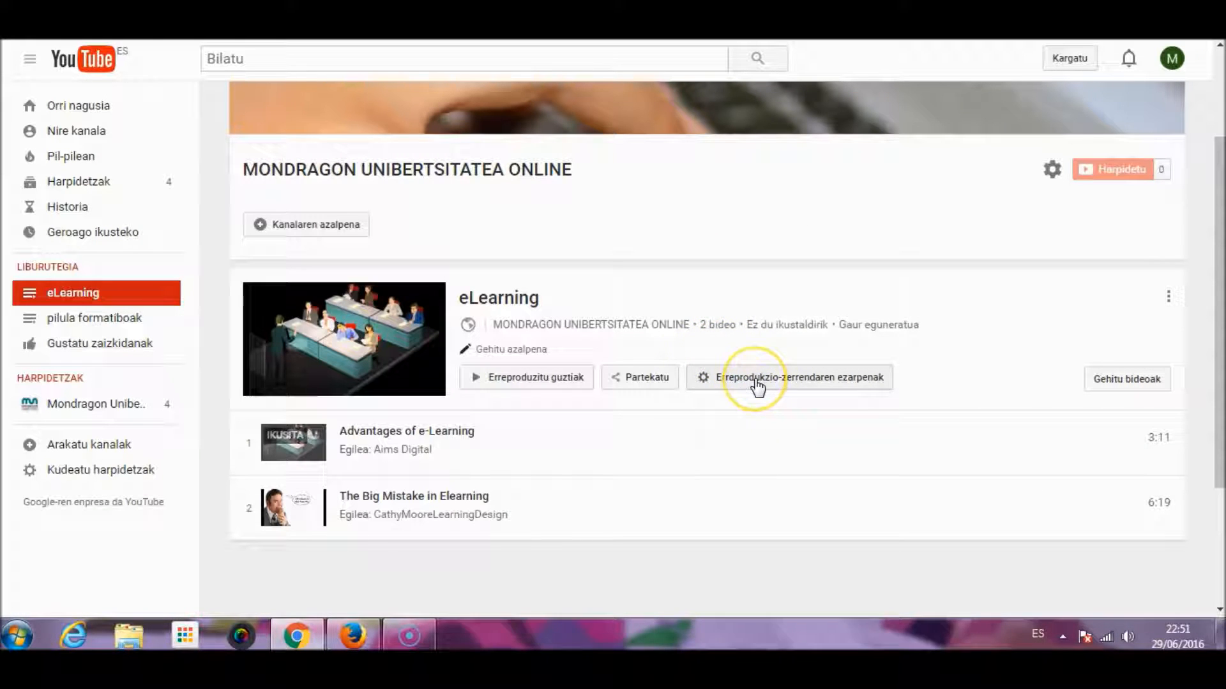
{"action": "left_click", "coordinate": [795, 382]}
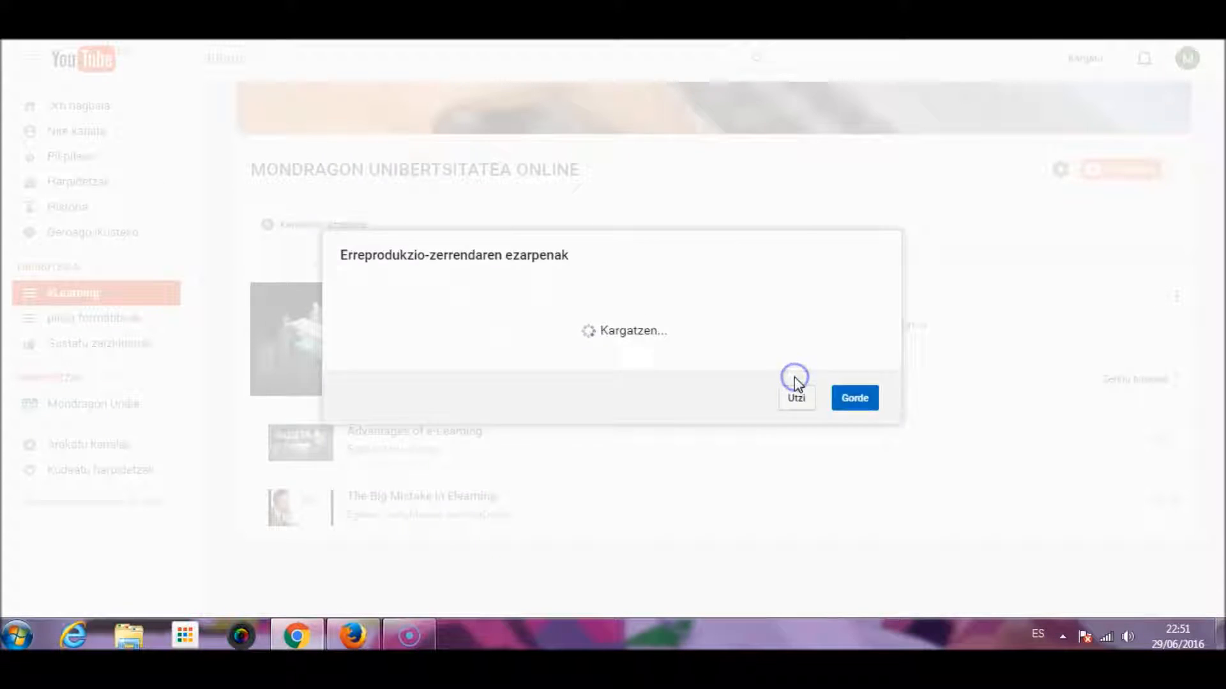
{"action": "left_click", "coordinate": [590, 301]}
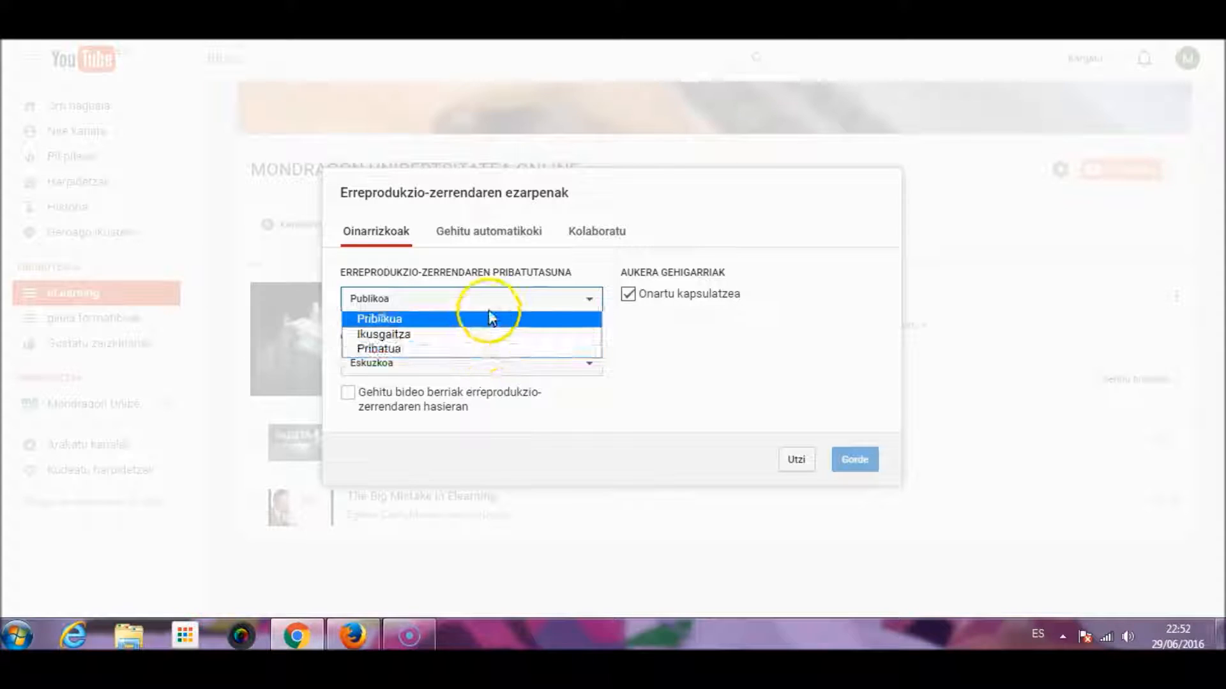
{"action": "left_click", "coordinate": [637, 340]}
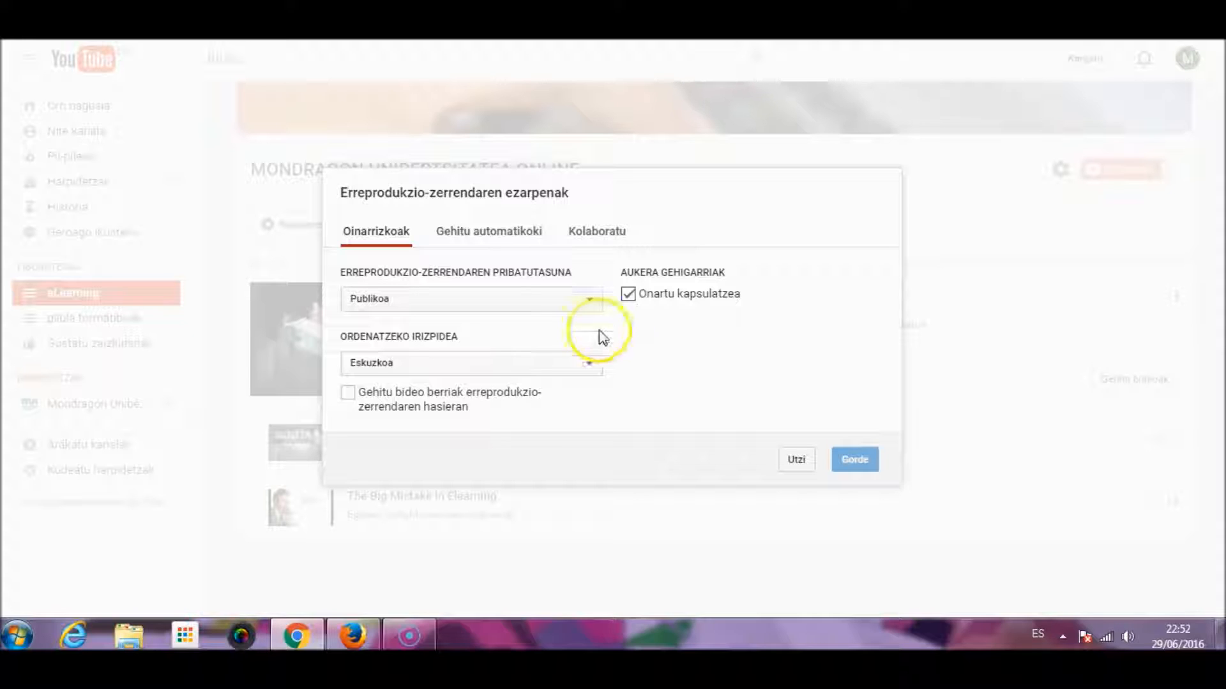
View the playlist's sort order options and the condition types offered for a new automatic-add rule
{"action": "left_click", "coordinate": [593, 369]}
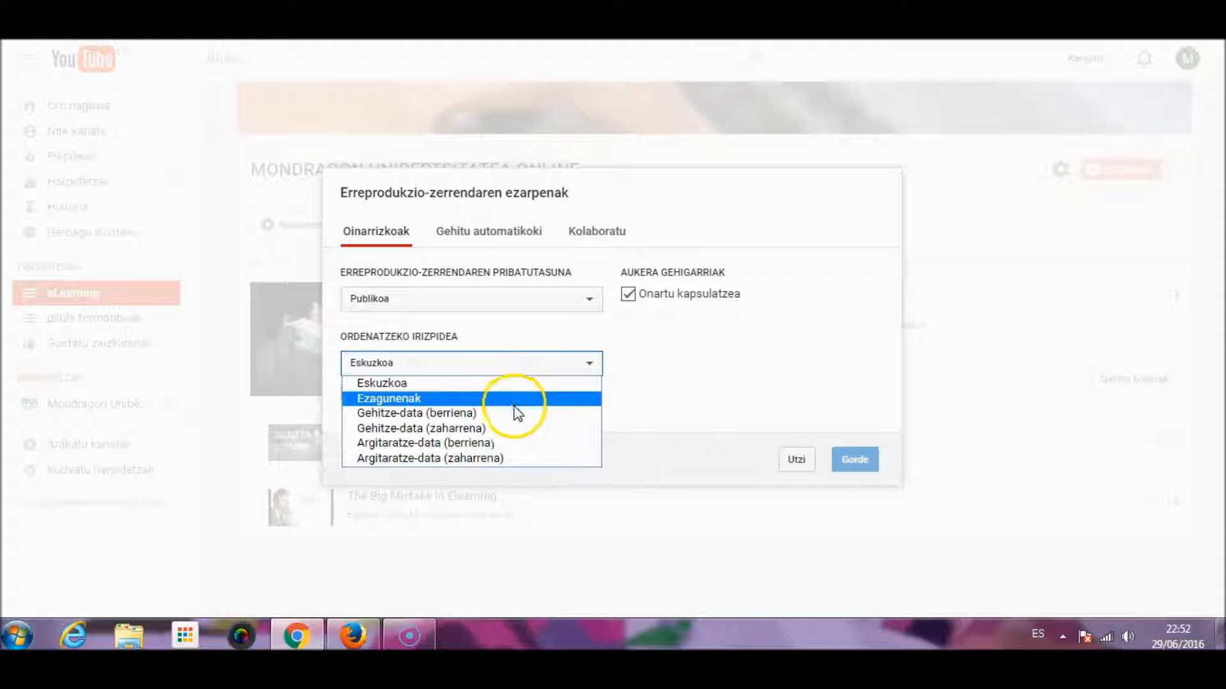
{"action": "left_click", "coordinate": [649, 401]}
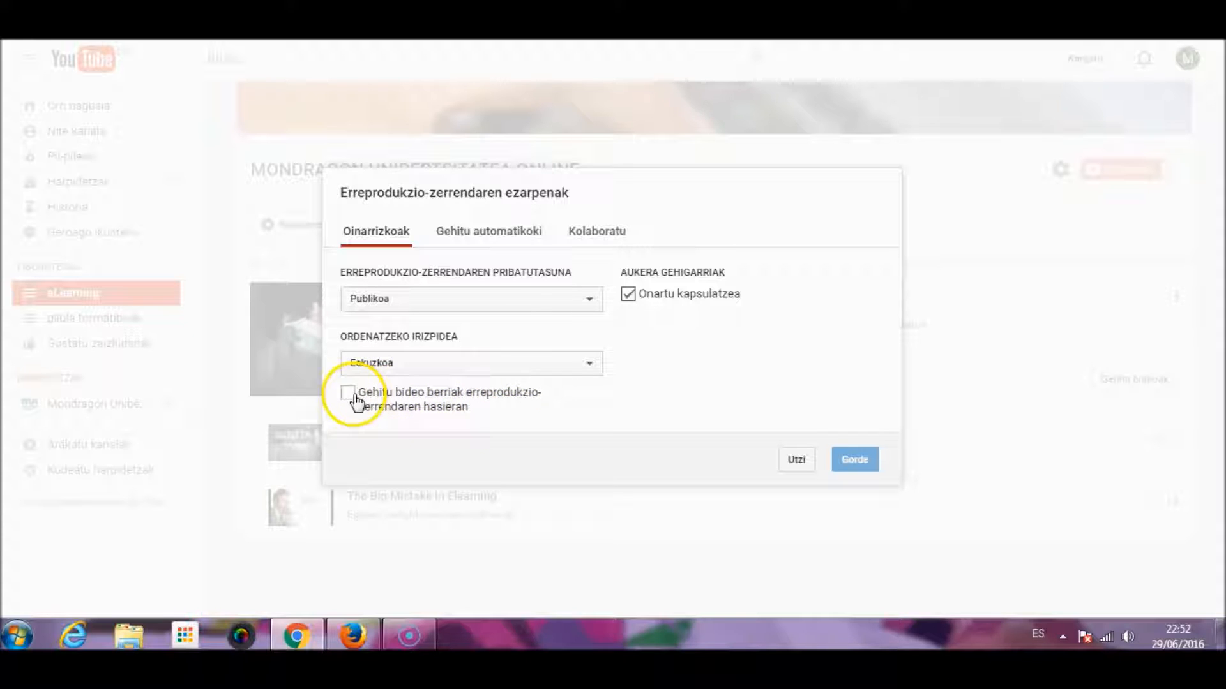
{"action": "left_click", "coordinate": [527, 231]}
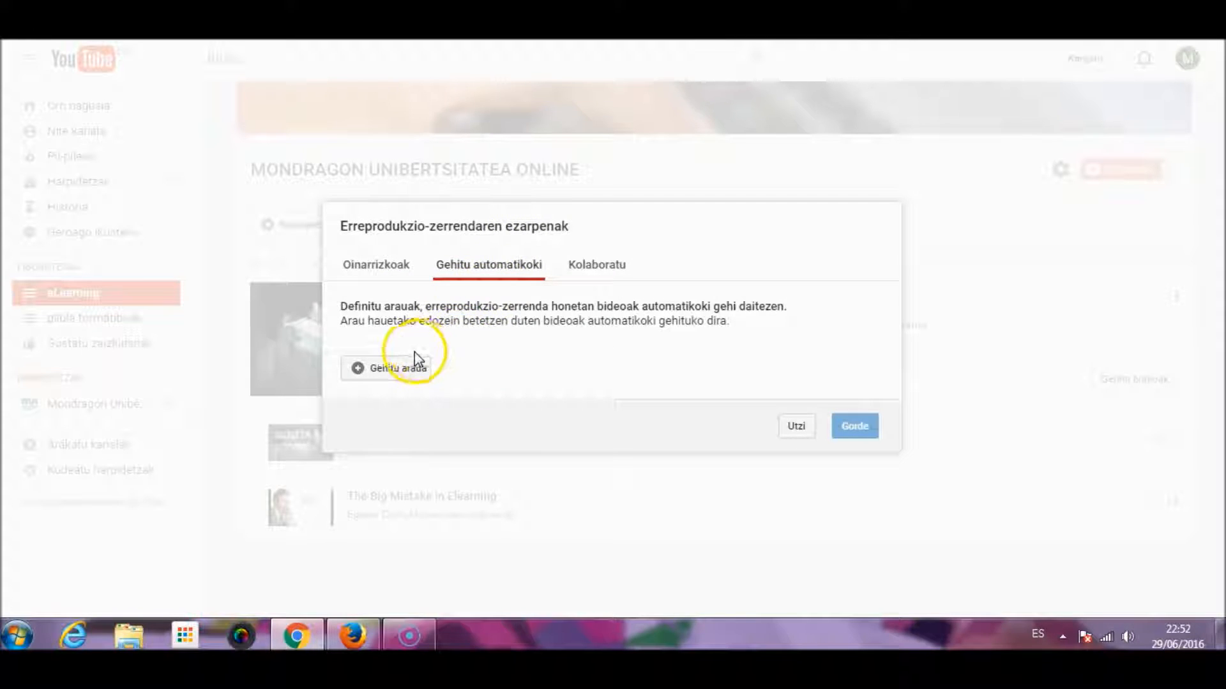
{"action": "left_click", "coordinate": [400, 370]}
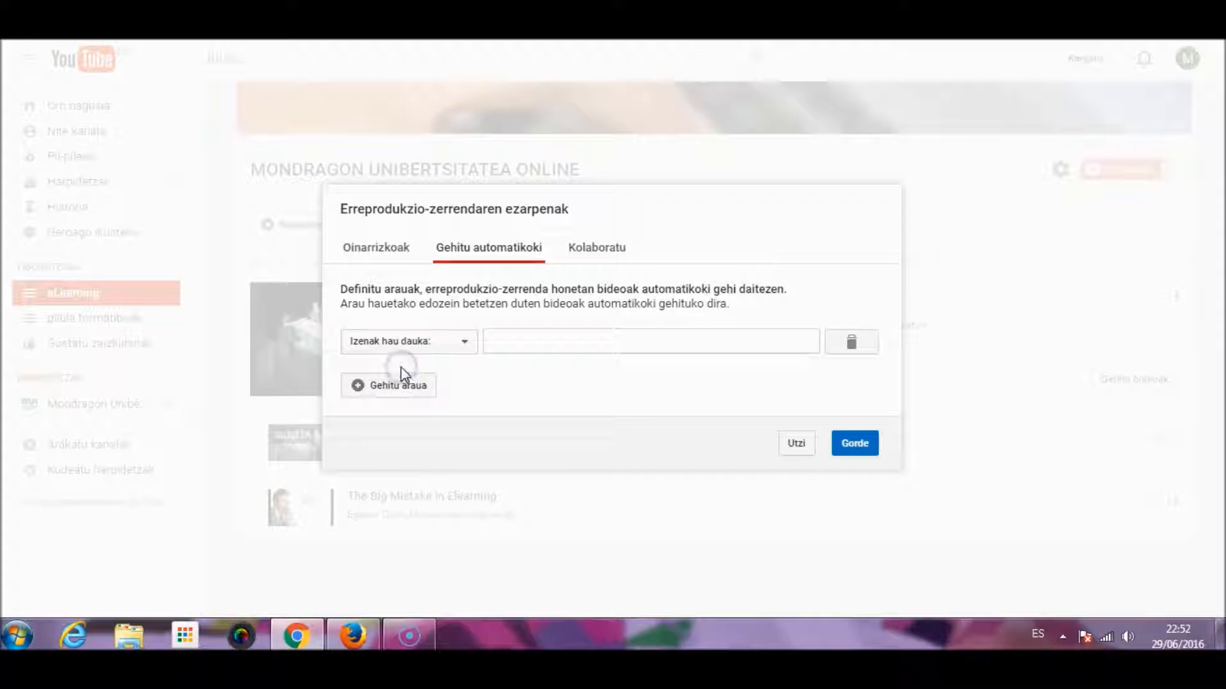
{"action": "left_click", "coordinate": [465, 342]}
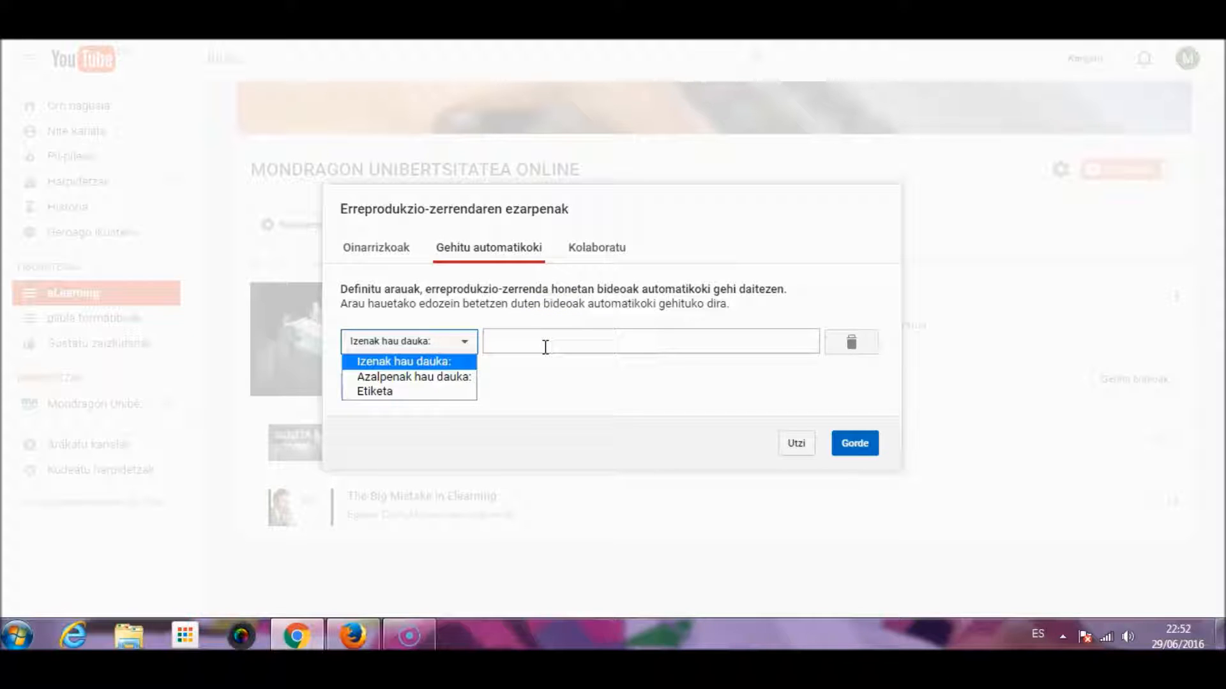
{"action": "left_click", "coordinate": [503, 387]}
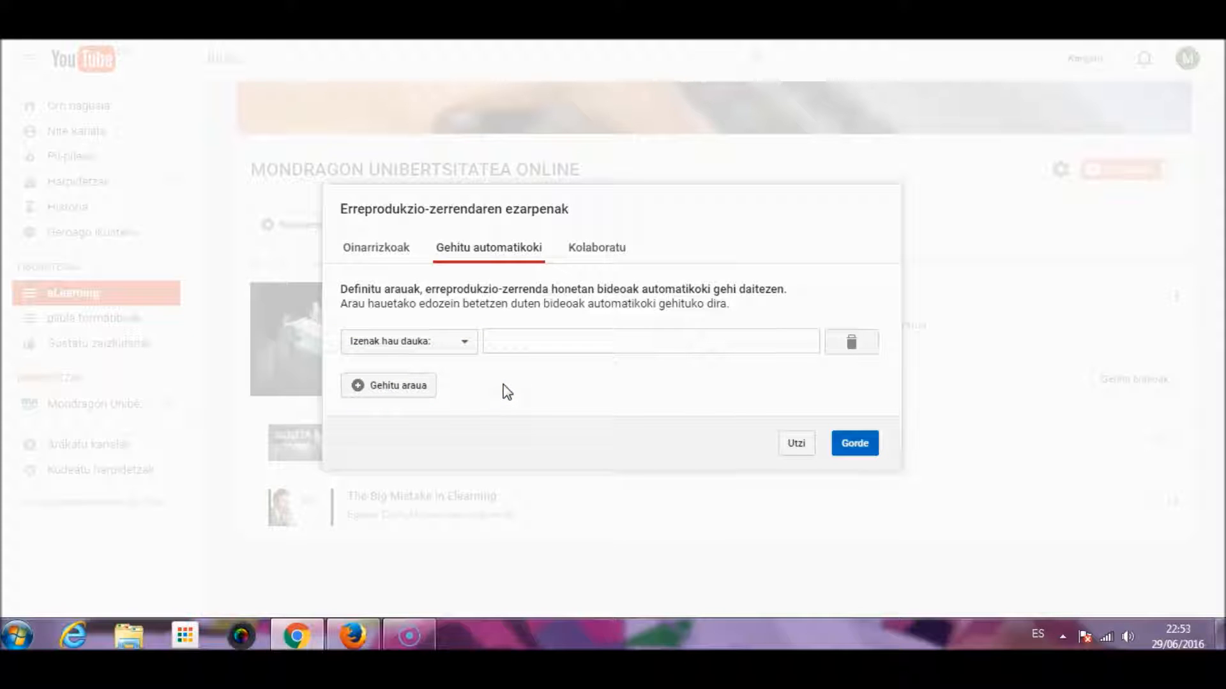
Try allowing collaborators to add videos to the playlist, and discard the settings changes
{"action": "left_click", "coordinate": [607, 256]}
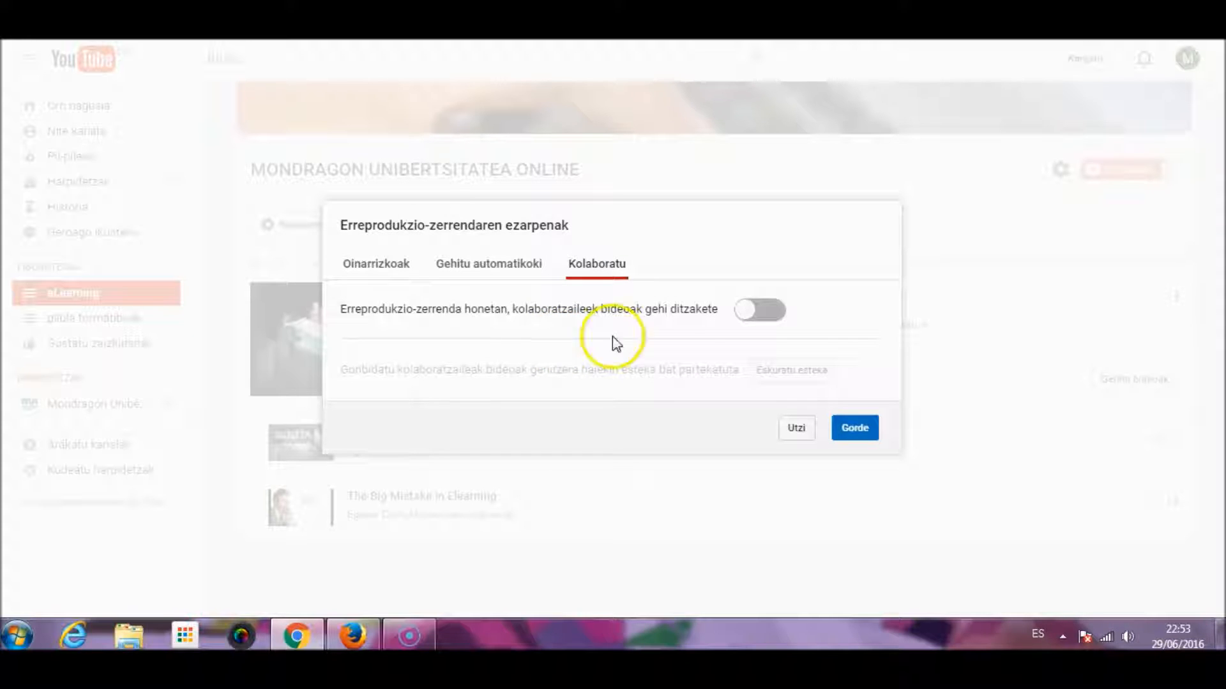
{"action": "left_click", "coordinate": [743, 317]}
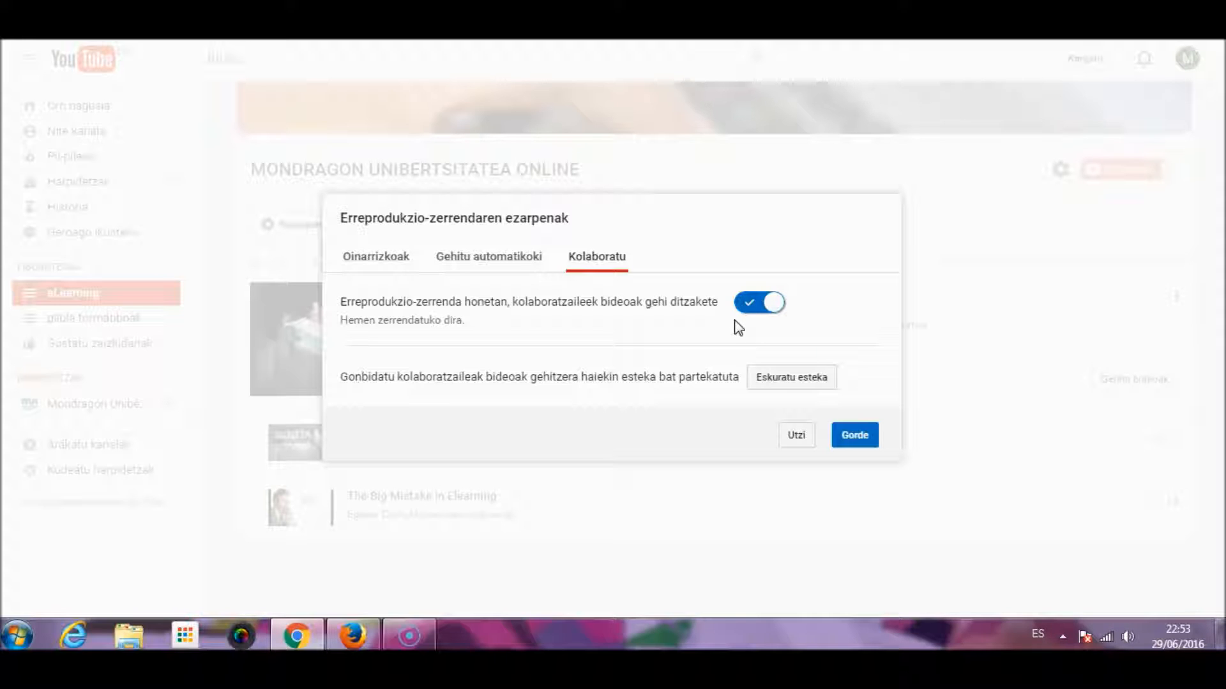
{"action": "left_click", "coordinate": [796, 436]}
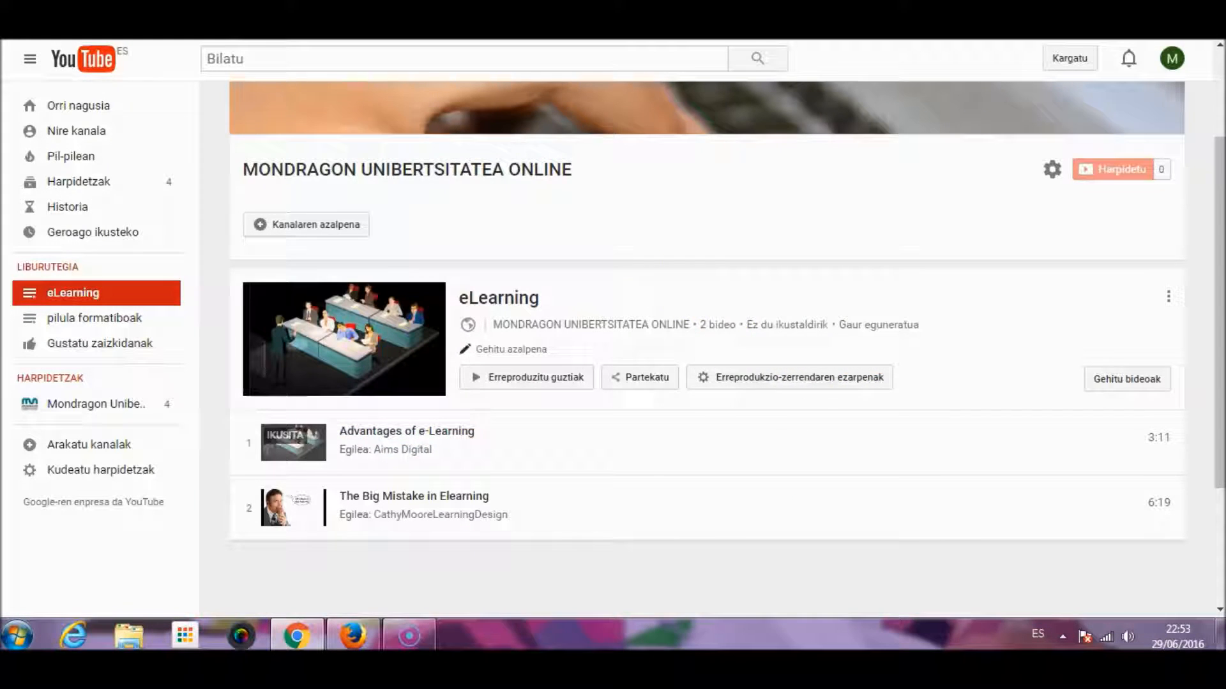
Open the eLearning playlist's sharing options and select the whole playlist link
{"action": "left_click", "coordinate": [639, 377]}
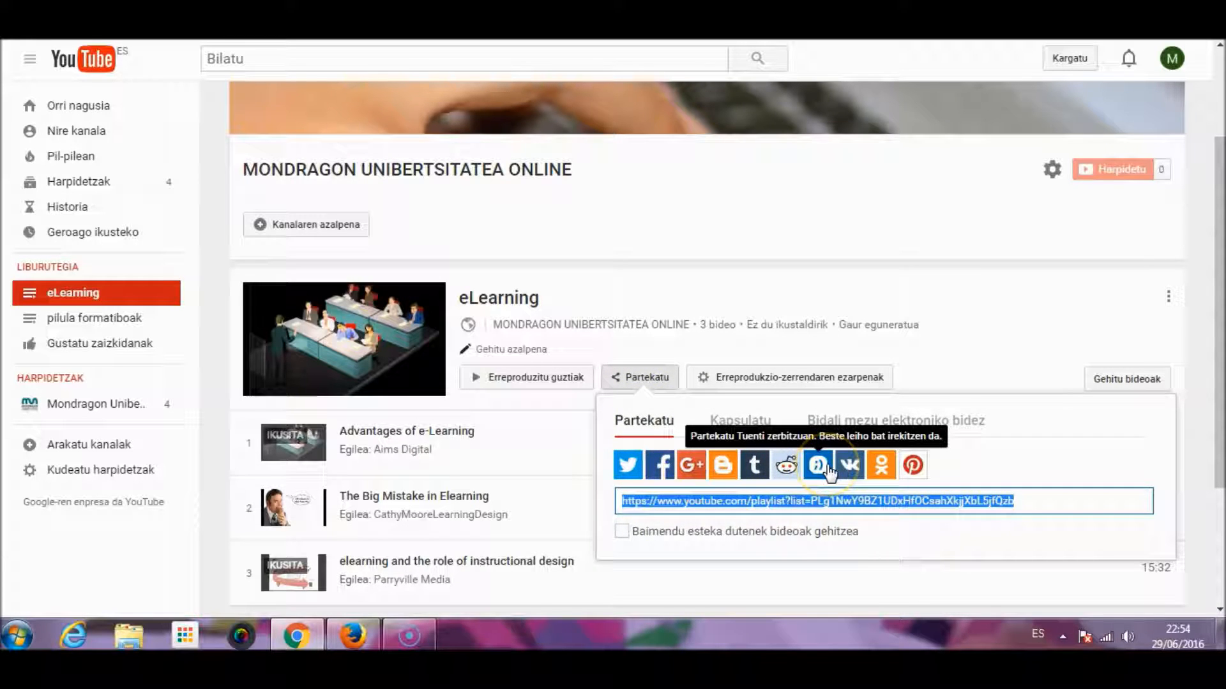
{"action": "left_click", "coordinate": [907, 542]}
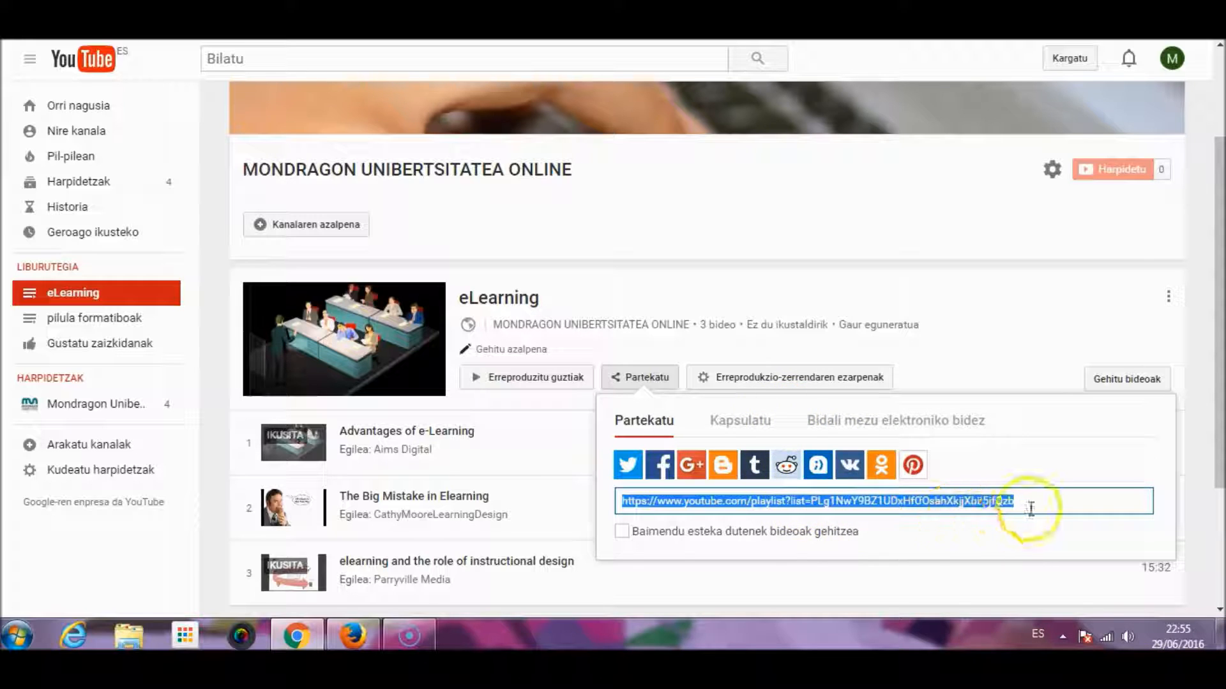
{"action": "left_click", "coordinate": [1029, 504]}
{"action": "left_click_drag", "start_coordinate": [1029, 502], "coordinate": [612, 508]}
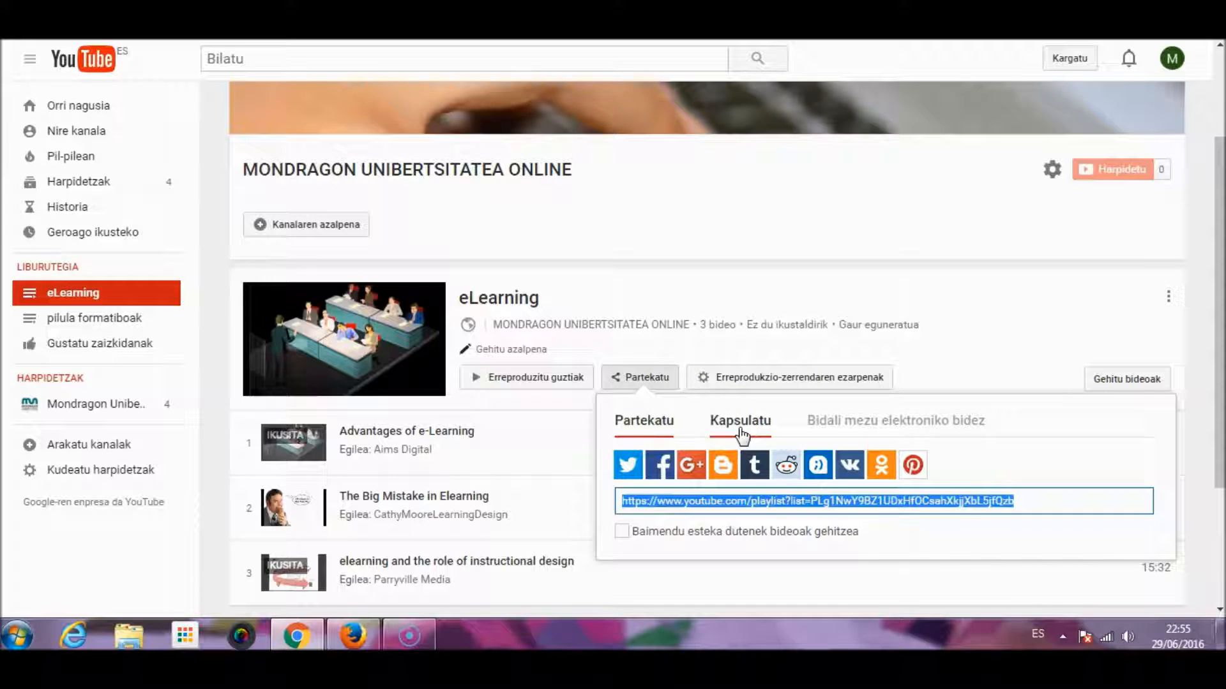
Copy the eLearning playlist's embed code from its sharing options
{"action": "left_click", "coordinate": [740, 428]}
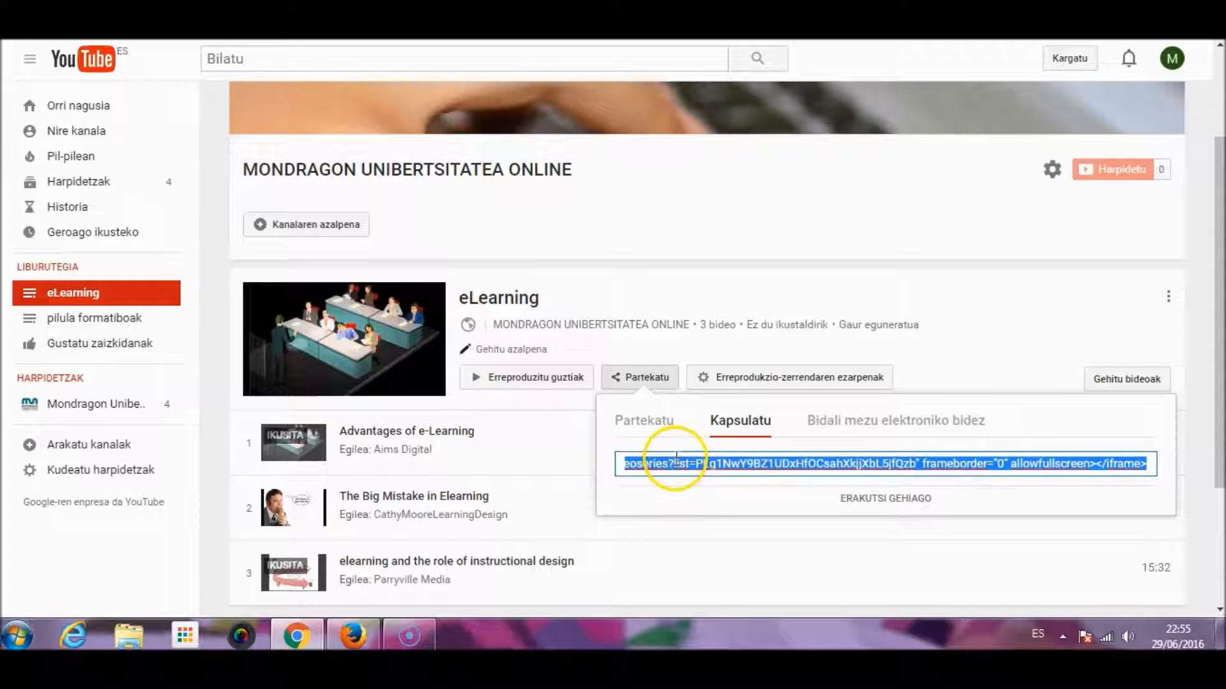
{"action": "right_click", "coordinate": [676, 461]}
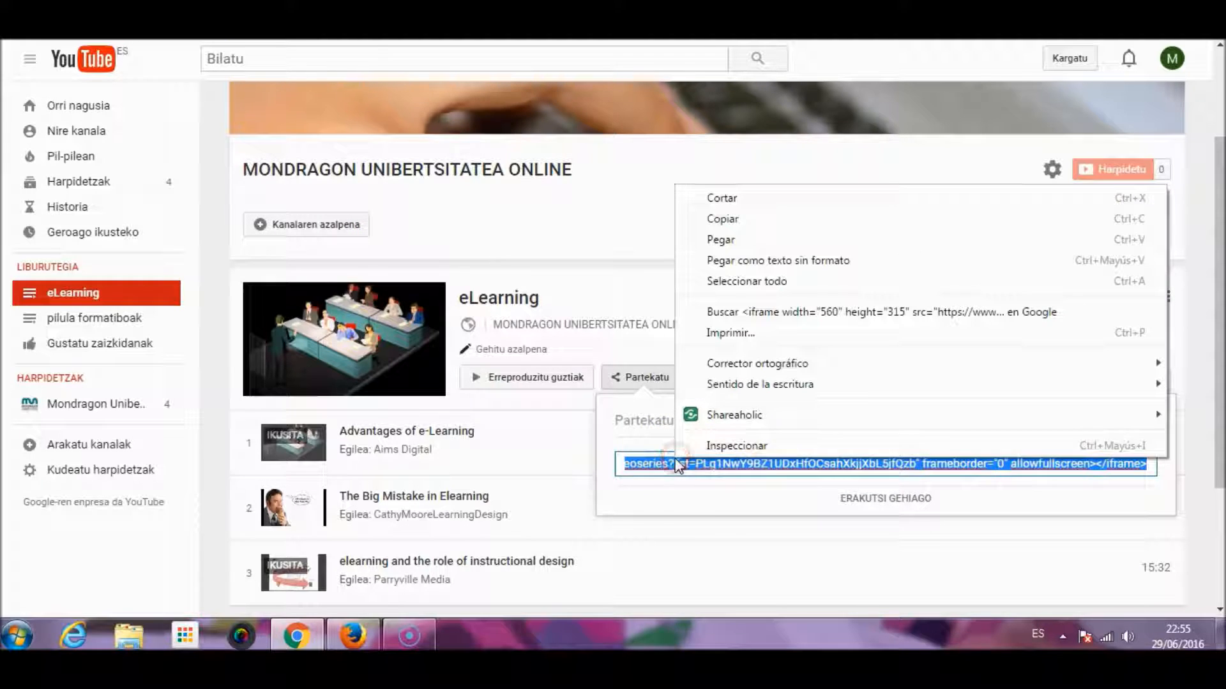
{"action": "left_click", "coordinate": [725, 223]}
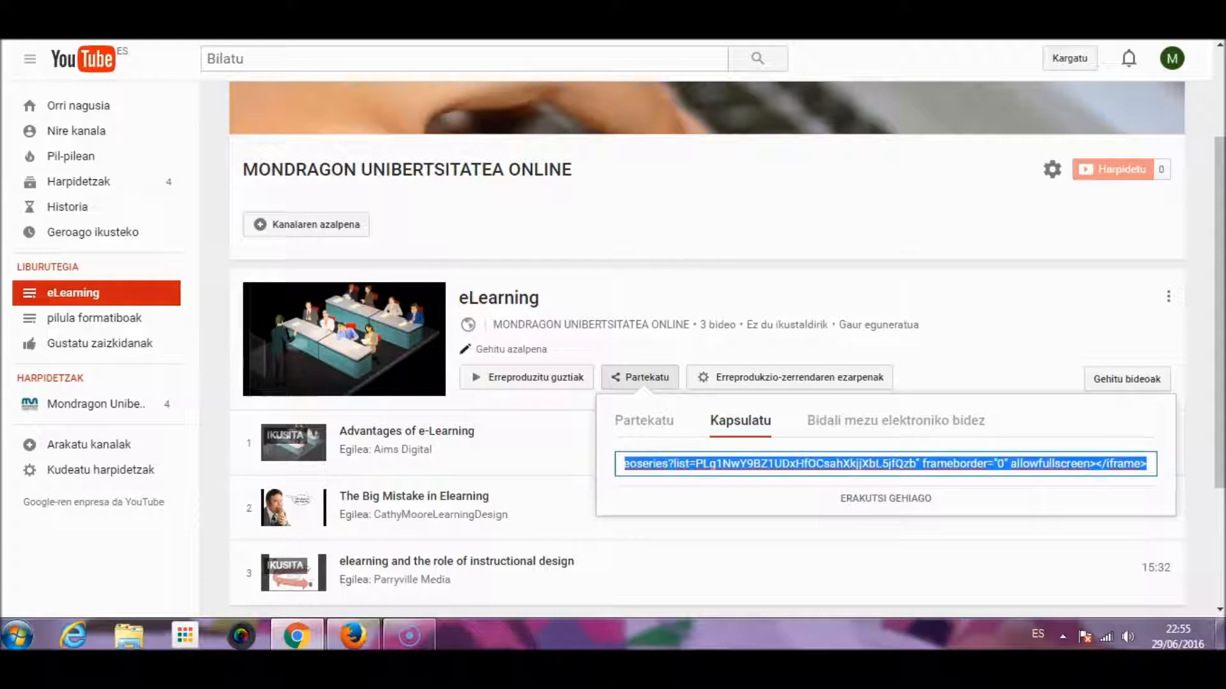
Switch to the Mondragon Unibertsitatea online course and add an Orria (page) resource to the PASO 5 section
{"action": "key", "text": "ctrl+Tab"}
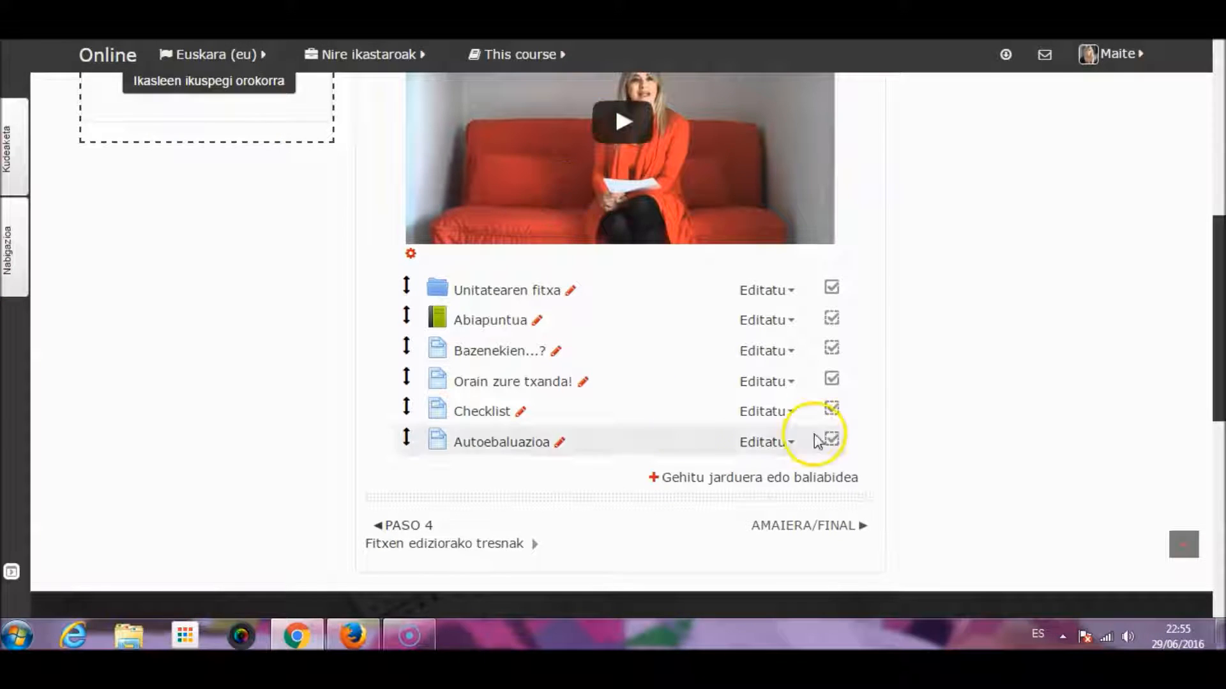
{"action": "left_click", "coordinate": [761, 479]}
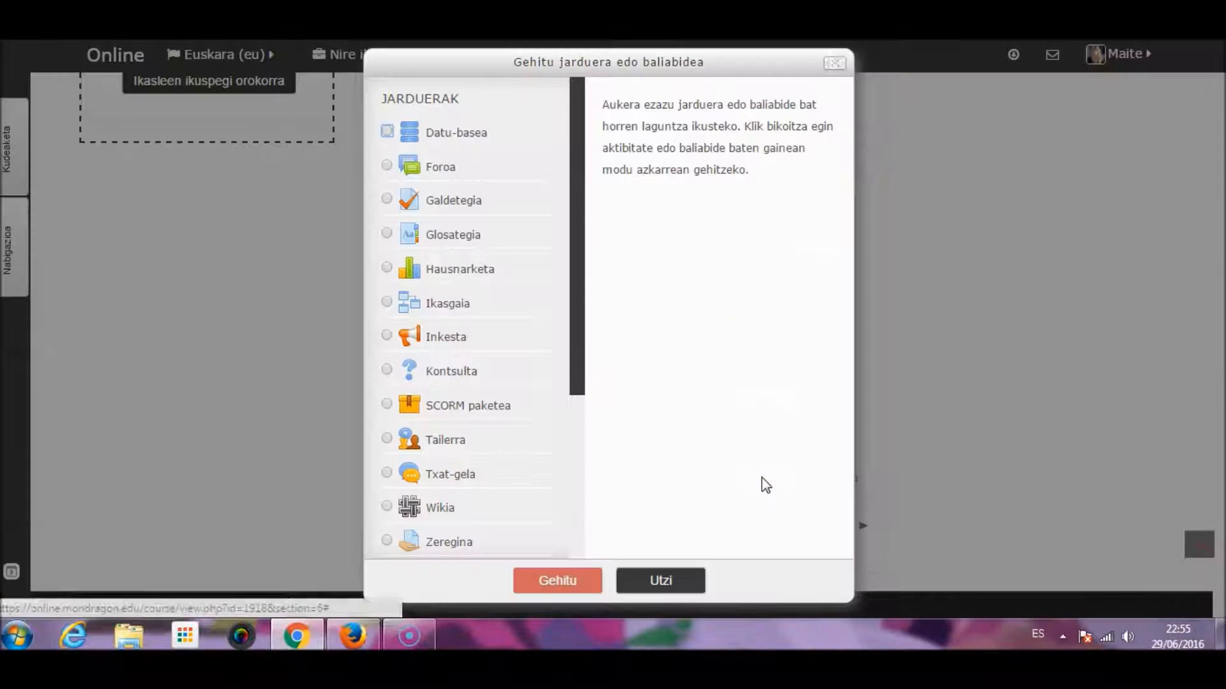
{"action": "left_click_drag", "start_coordinate": [572, 338], "coordinate": [549, 528]}
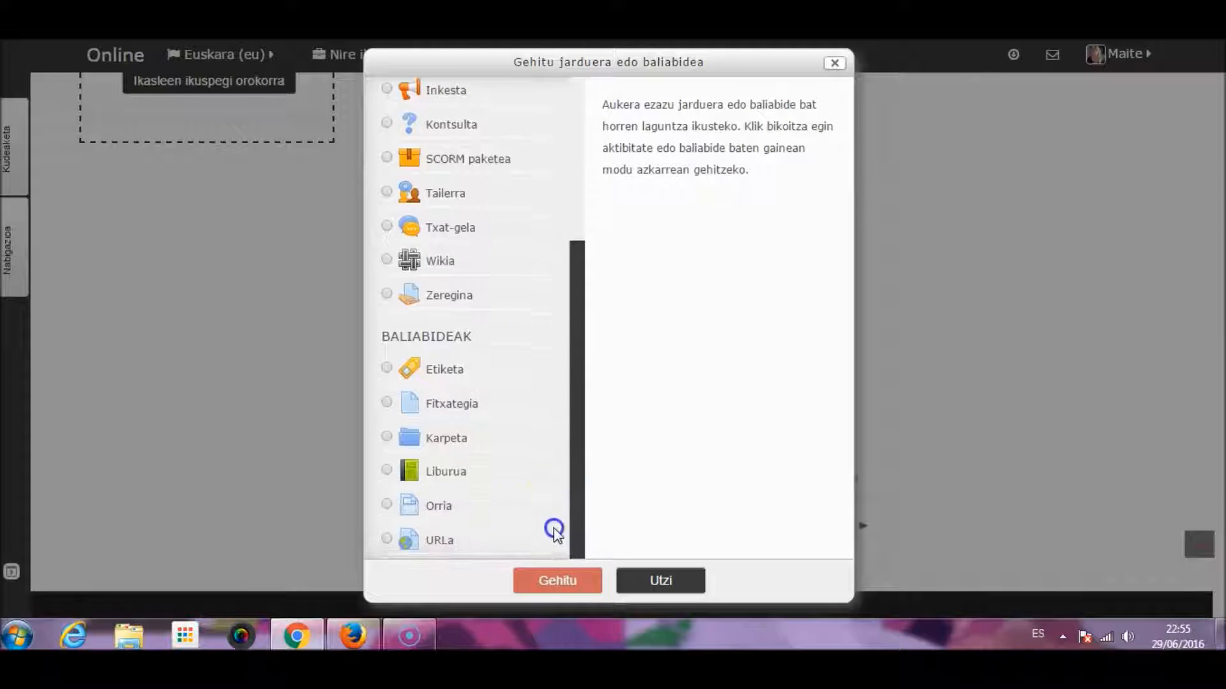
{"action": "left_click", "coordinate": [385, 503]}
{"action": "left_click", "coordinate": [547, 582]}
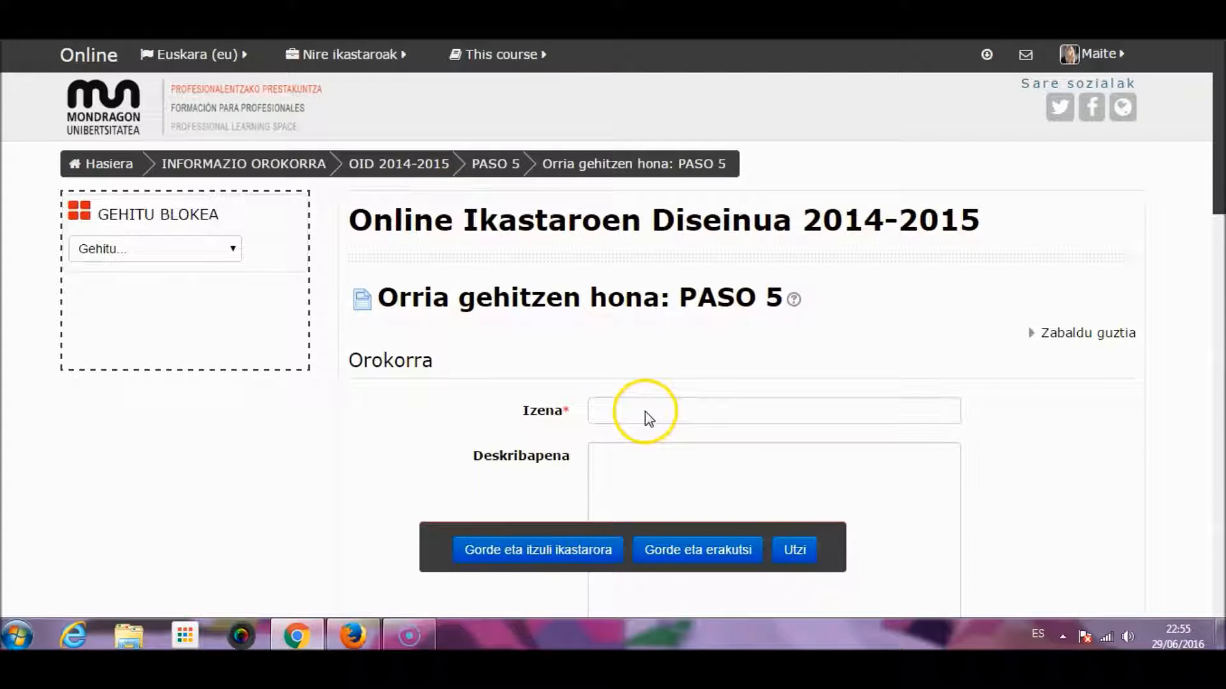
Name the new page "erreprodukzio-zerrenda"
{"action": "left_click", "coordinate": [622, 412]}
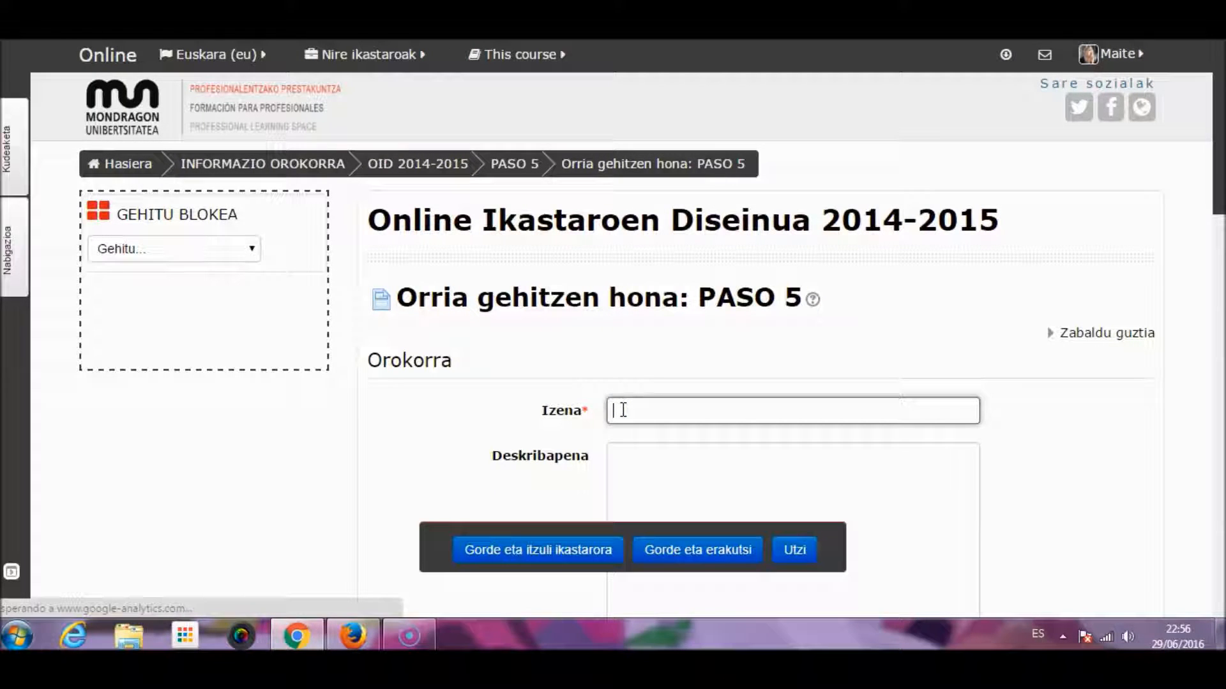
{"action": "type", "text": "errep"}
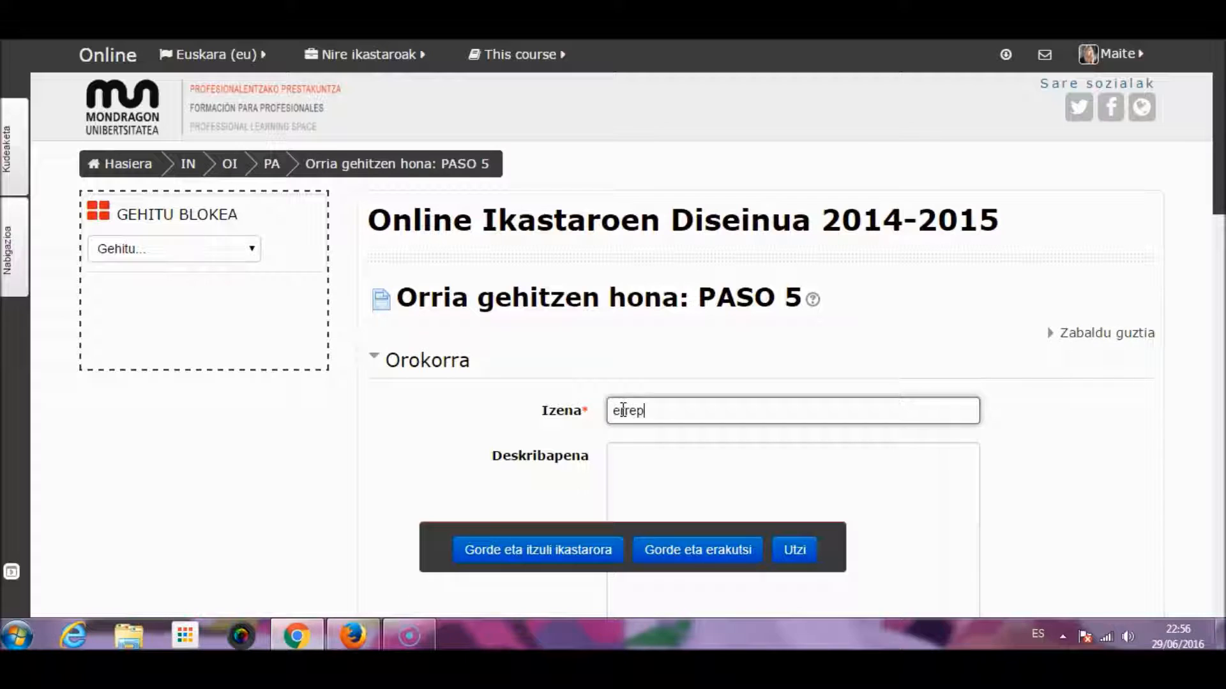
{"action": "type", "text": "r"}
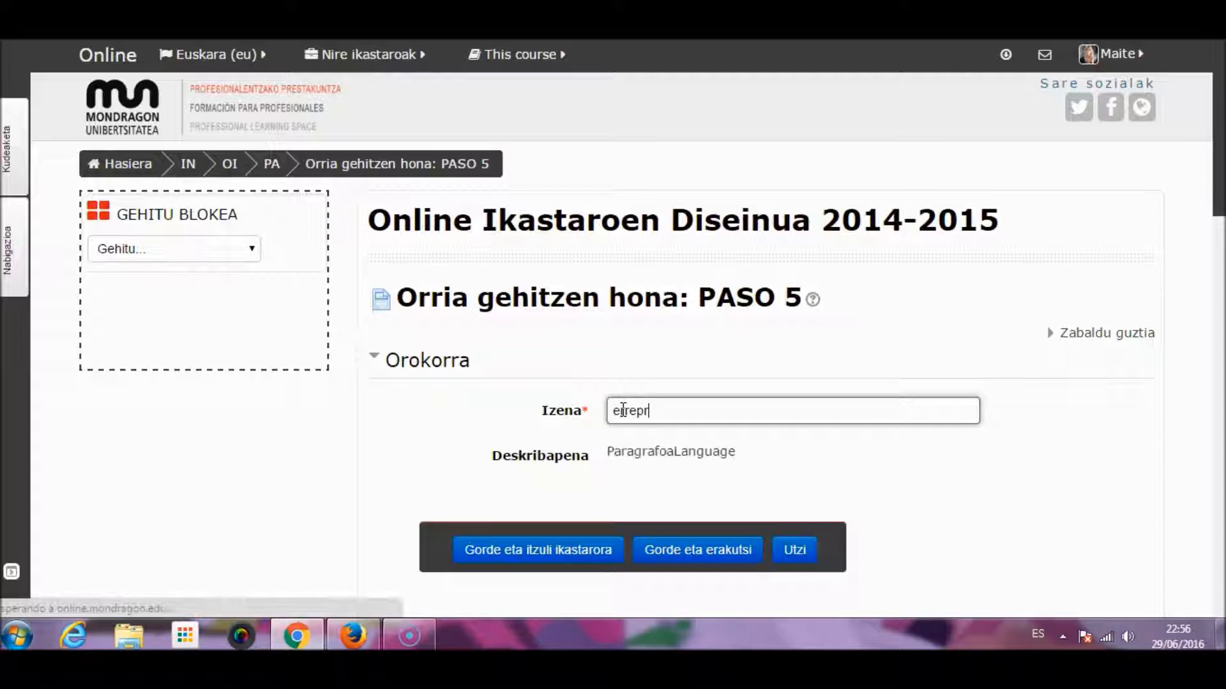
{"action": "type", "text": "e"}
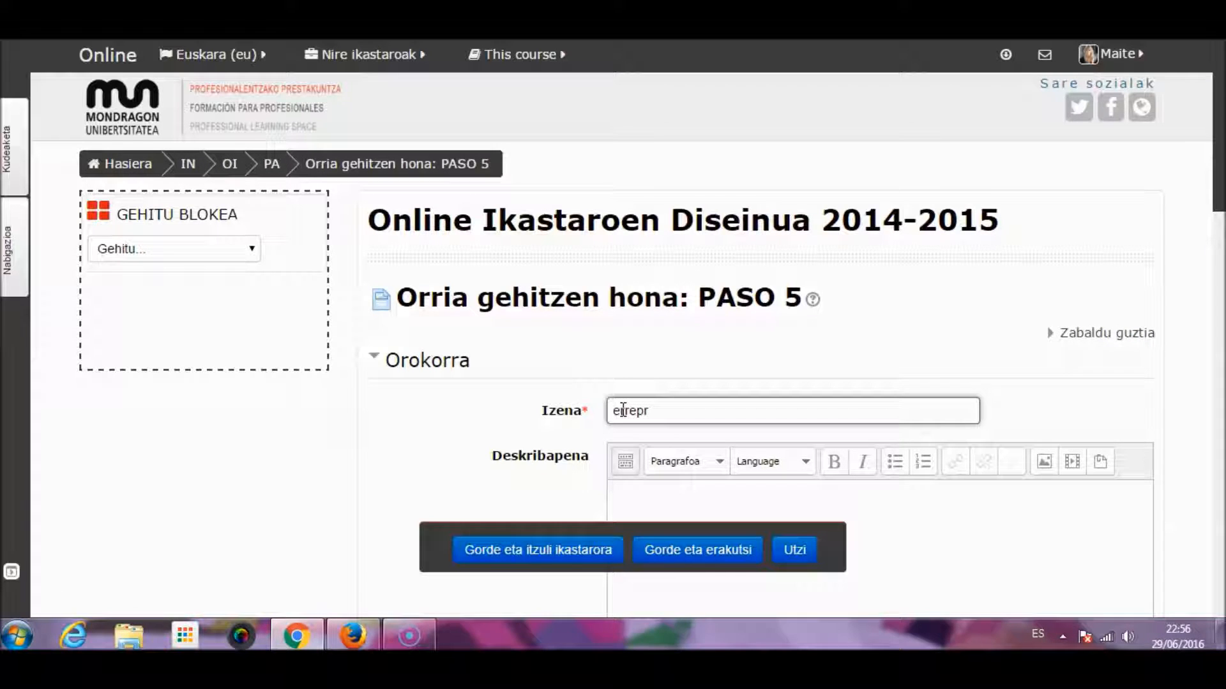
{"action": "type", "text": "dukzio-zerrenda"}
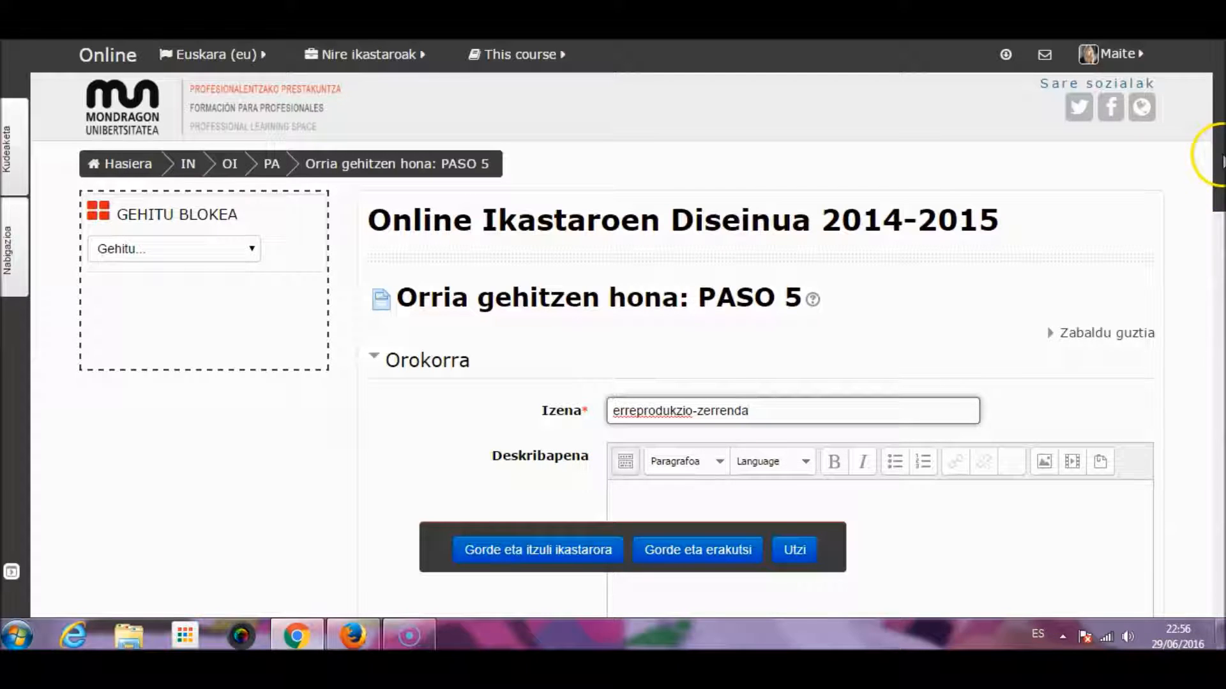
Enter "zerrenda 1" as the page's description
{"action": "scroll", "coordinate": [1223, 160], "scroll_direction": "down", "scroll_amount": 5}
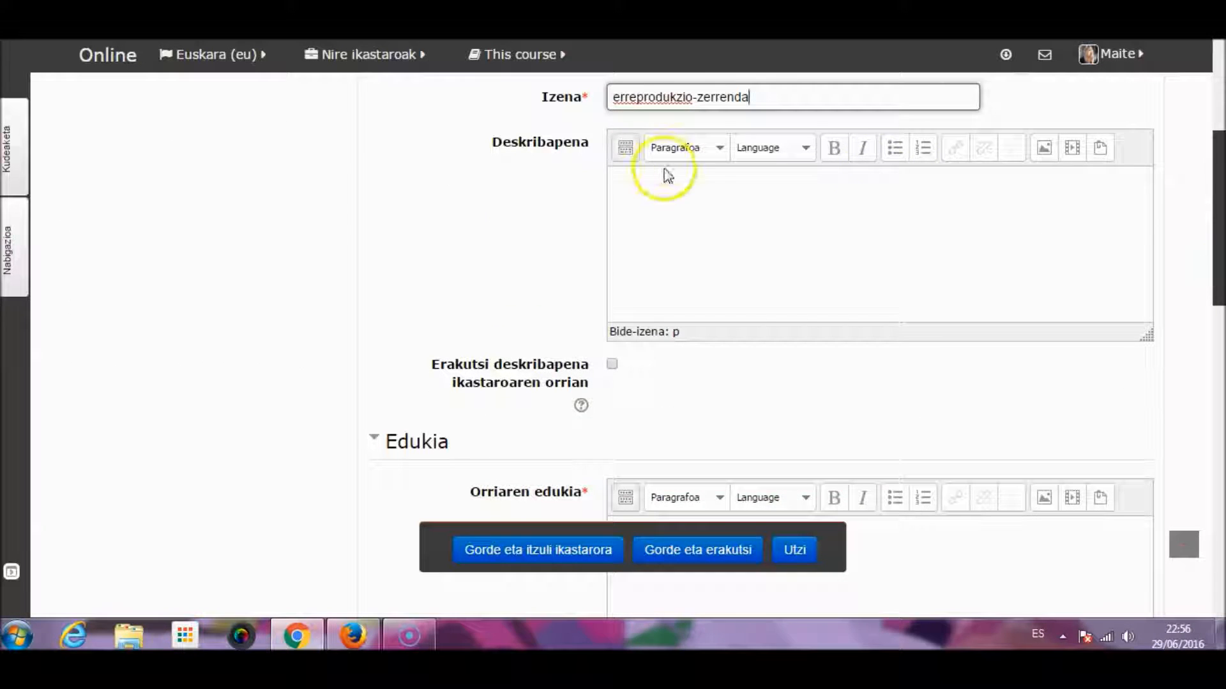
{"action": "left_click", "coordinate": [662, 183]}
{"action": "type", "text": "zer"}
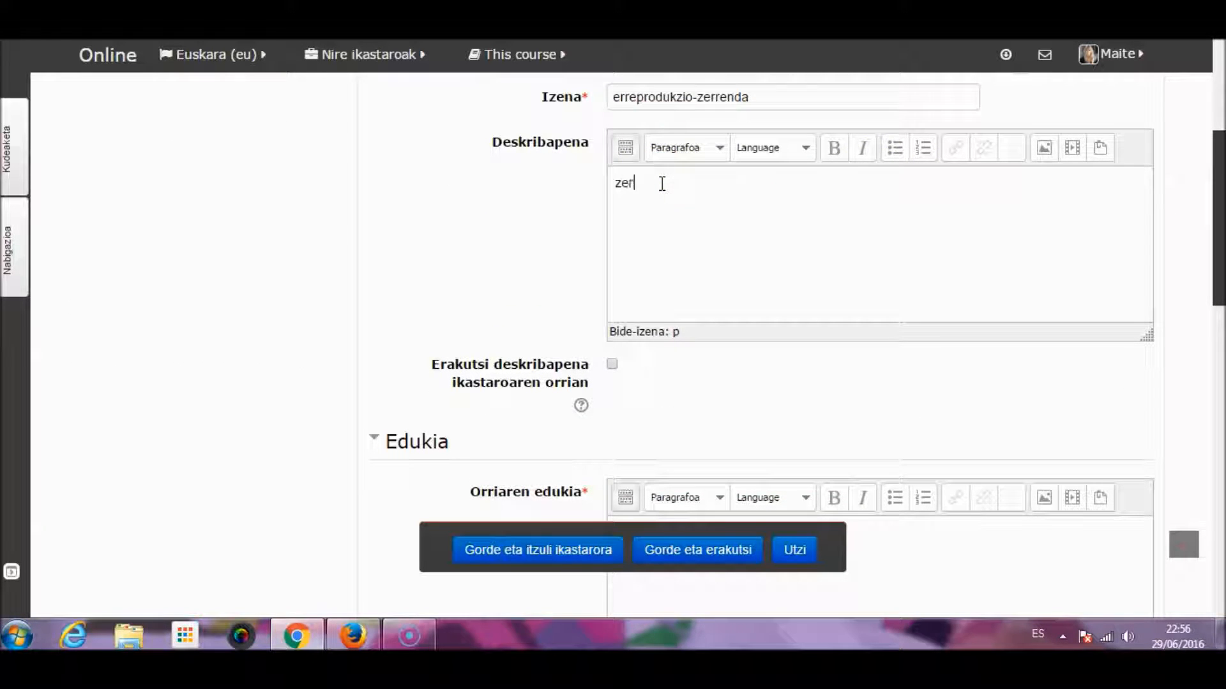
{"action": "type", "text": "renda 1"}
Paste the playlist's iframe embed code into the page content's HTML source, then save and display the page
{"action": "left_click_drag", "start_coordinate": [1219, 262], "coordinate": [1214, 325]}
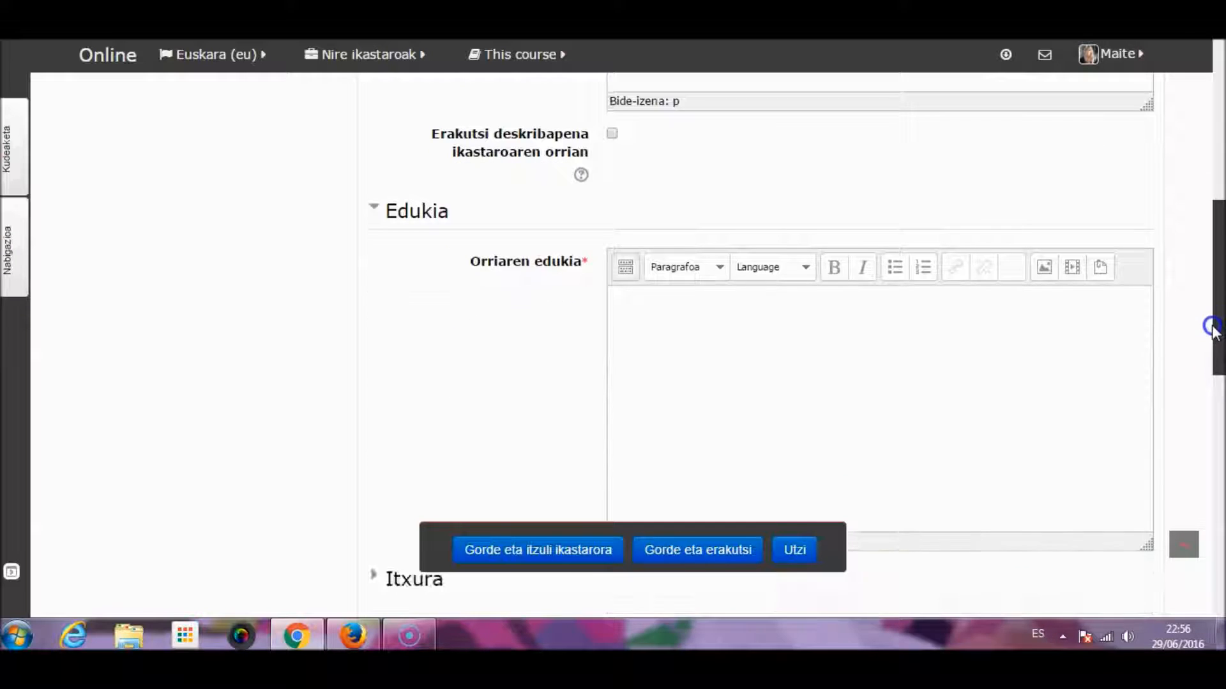
{"action": "left_click", "coordinate": [626, 267]}
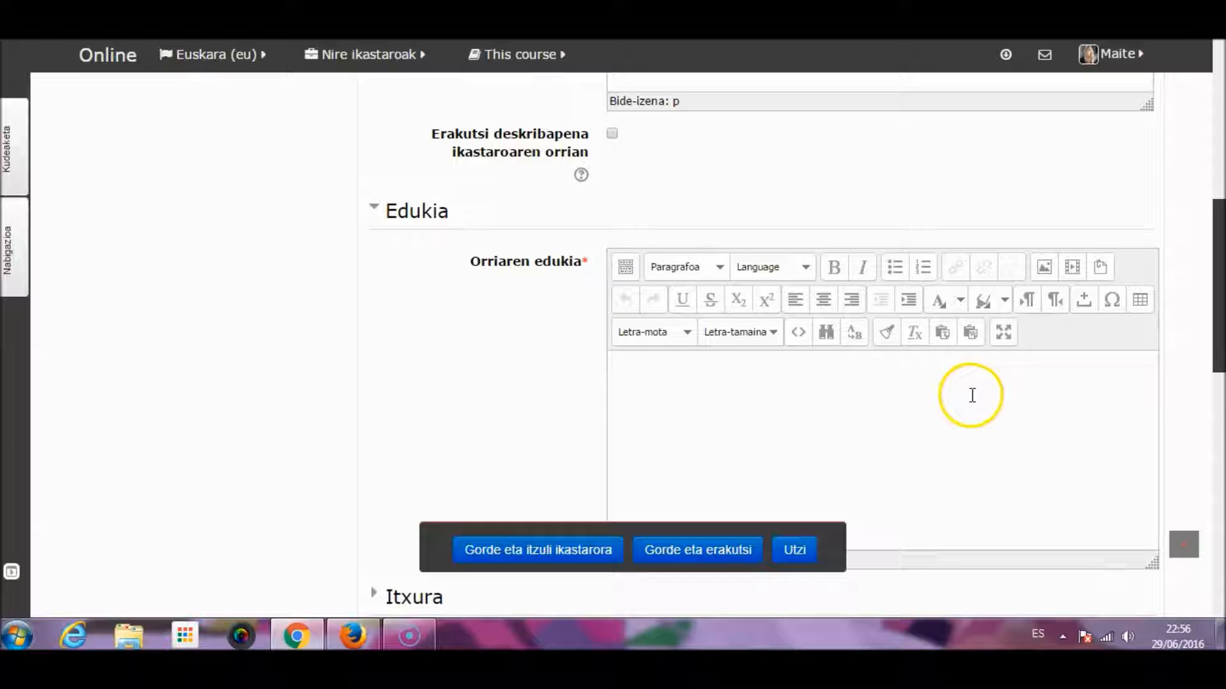
{"action": "left_click", "coordinate": [799, 333]}
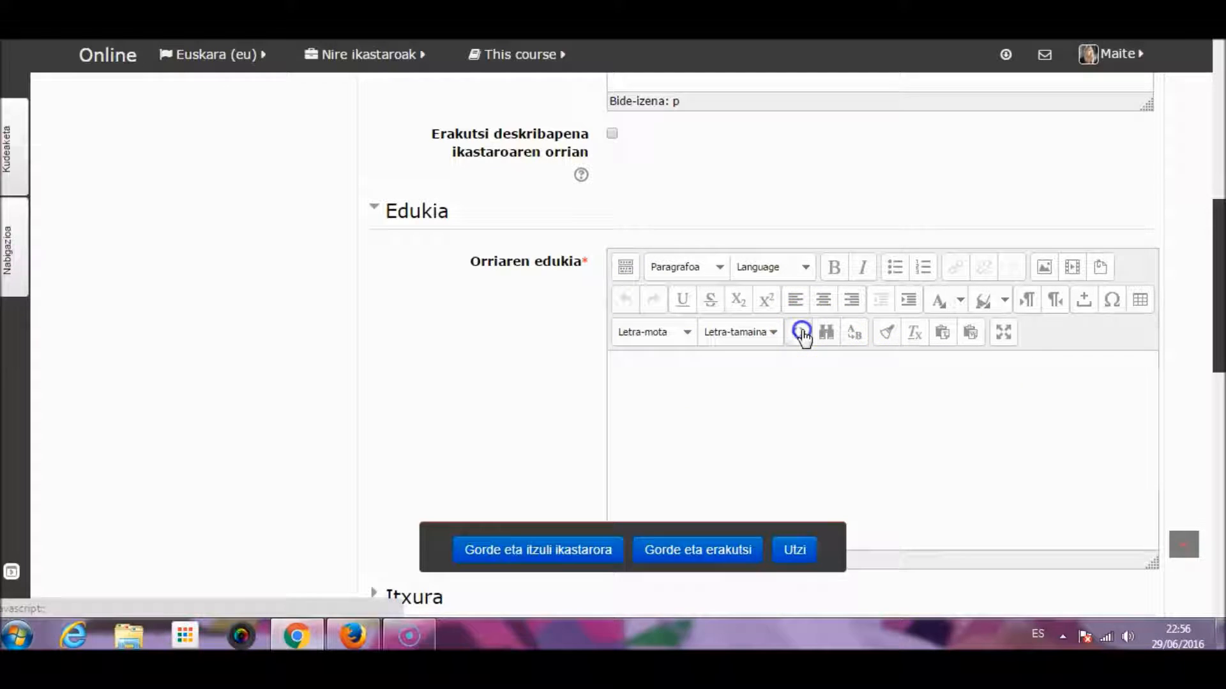
{"action": "left_click", "coordinate": [358, 185]}
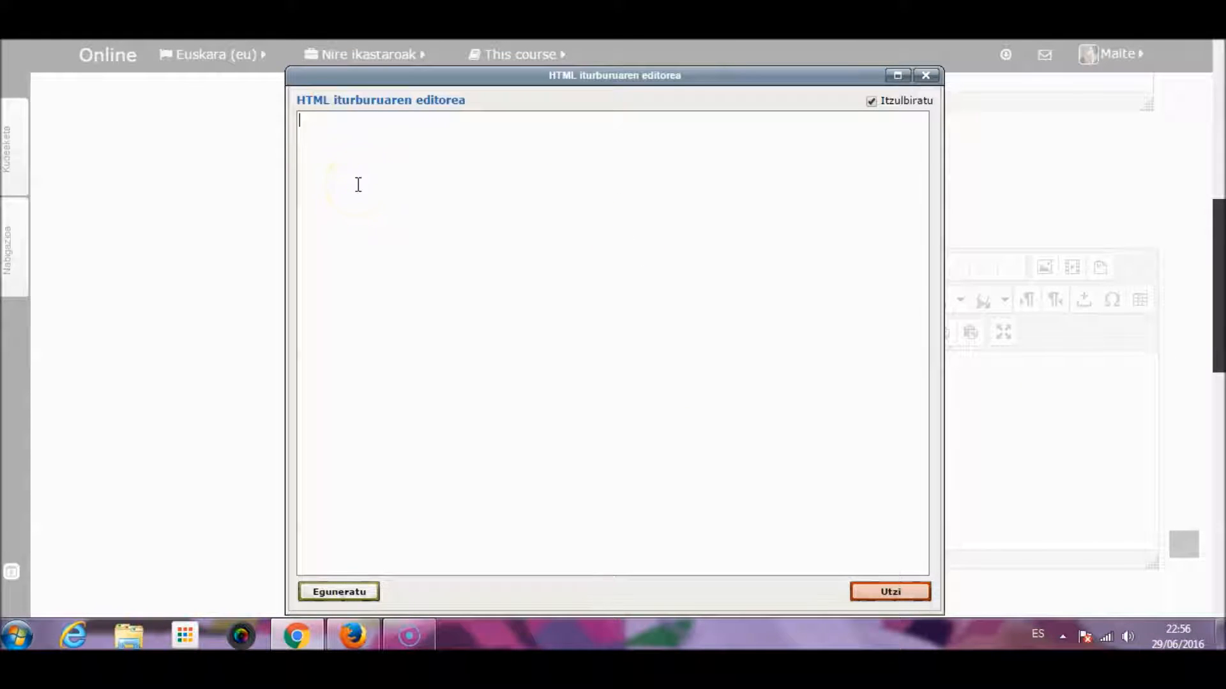
{"action": "type", "text": "<iframe width=\"560\" height=\"315\" src=\"https://www.youtube-nocookie.com/embed/videoseries?list=PLg1NwY9BZ1UDxHfOCsahXkjjXbL5jfQzb\" frameborder=\"0\" allowfullscreen></iframe>"}
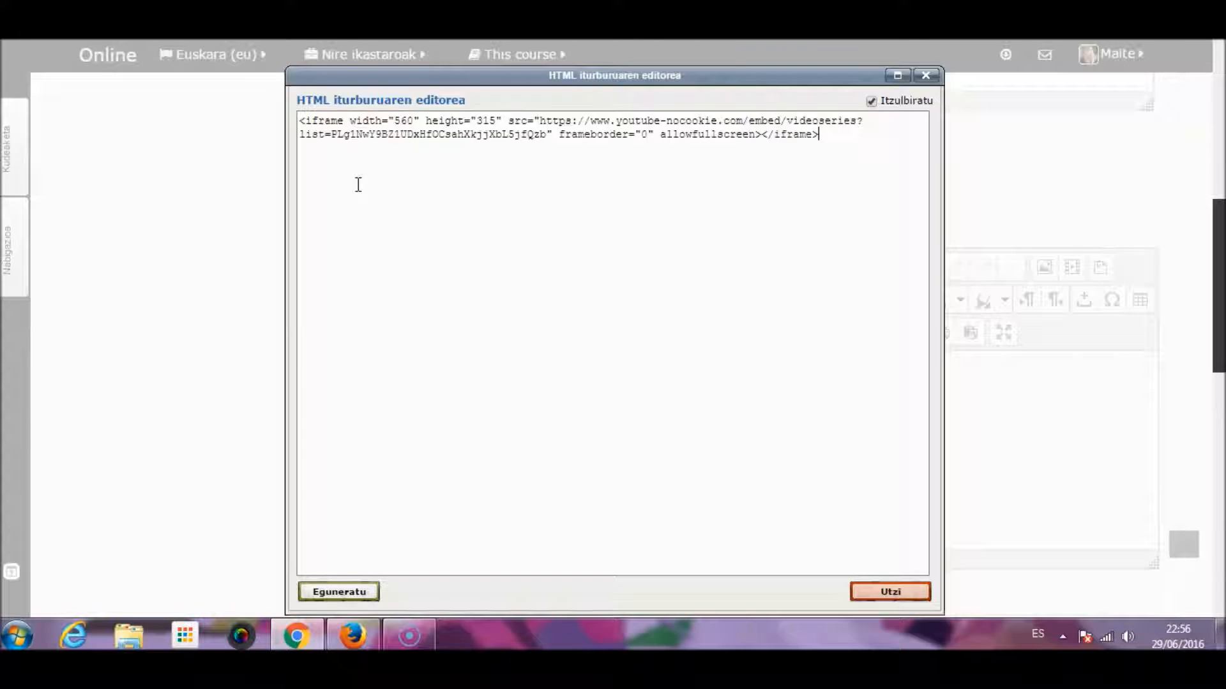
{"action": "left_click", "coordinate": [345, 592]}
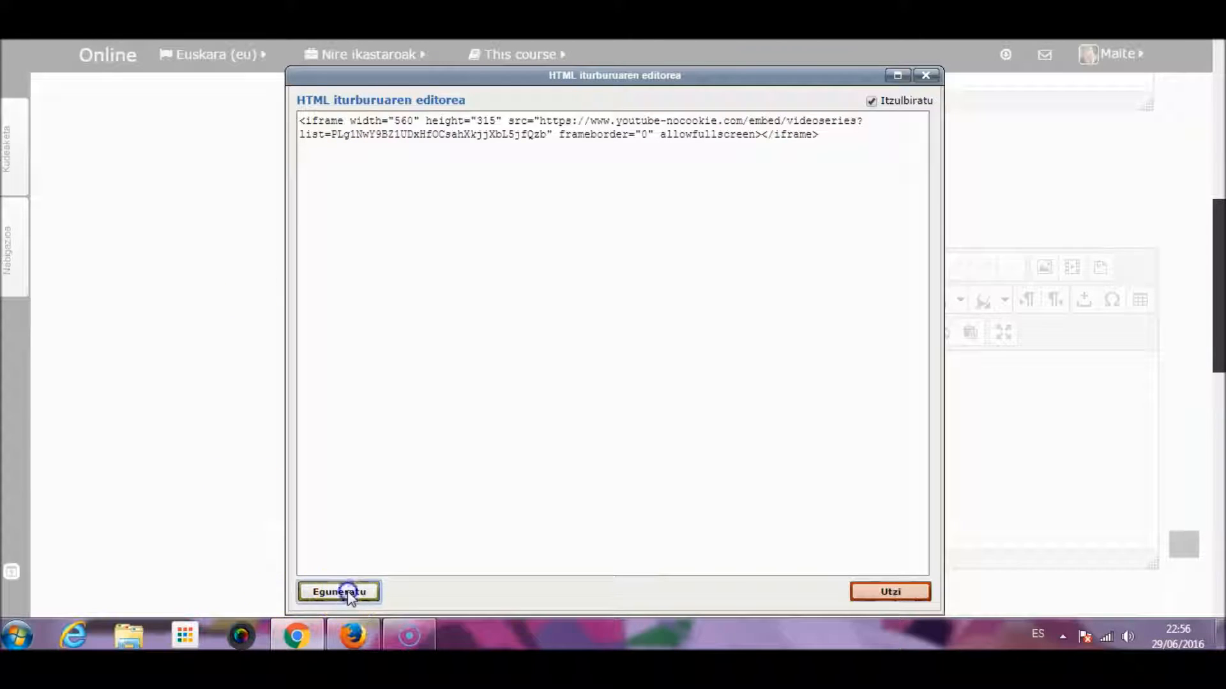
{"action": "left_click", "coordinate": [700, 554]}
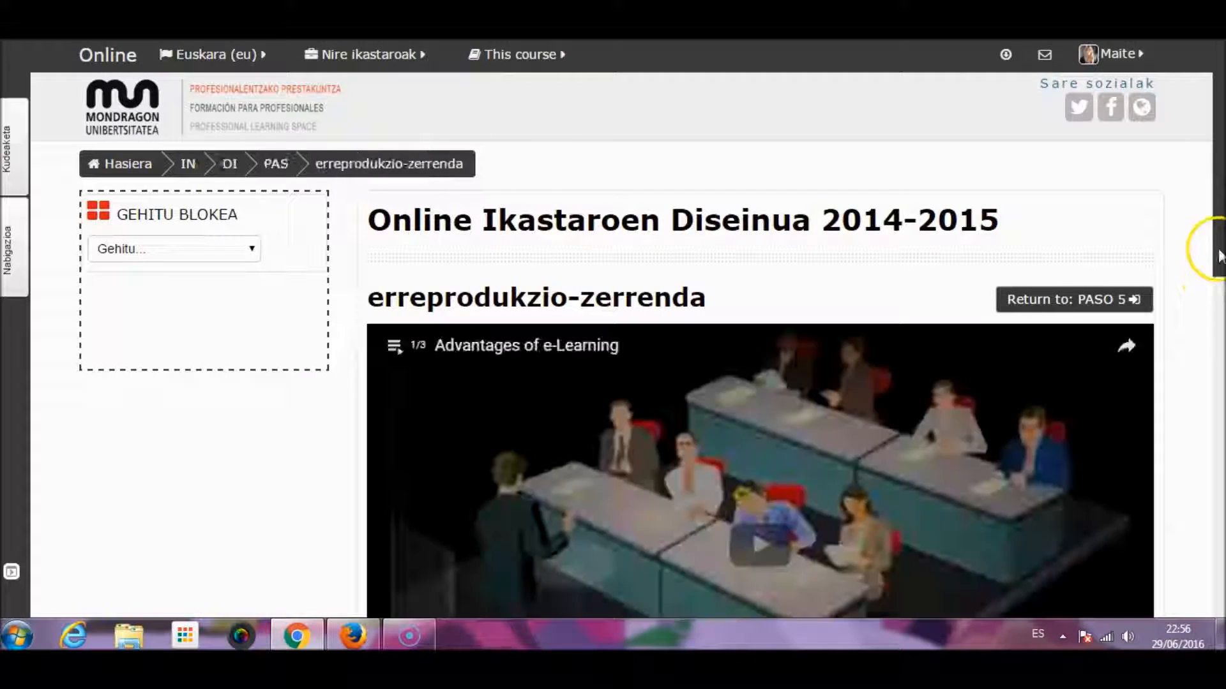
{"action": "left_click_drag", "start_coordinate": [1218, 250], "coordinate": [1194, 326]}
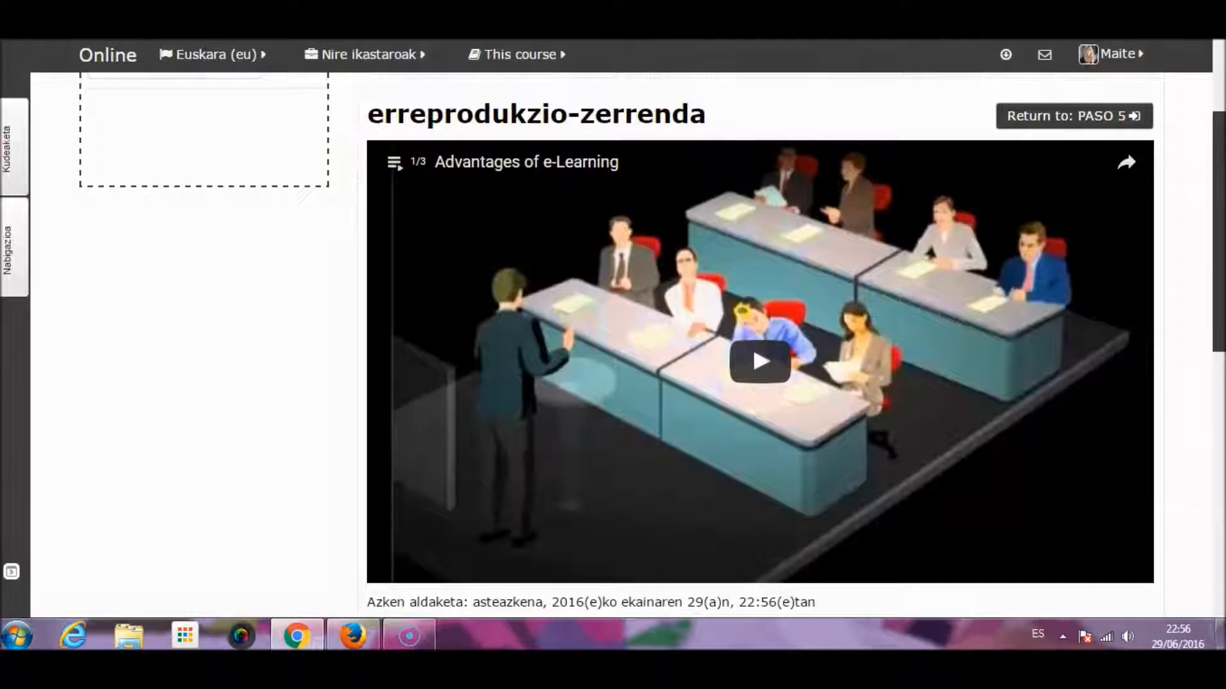
{"action": "scroll", "coordinate": [425, 359], "scroll_direction": "up", "scroll_amount": 2}
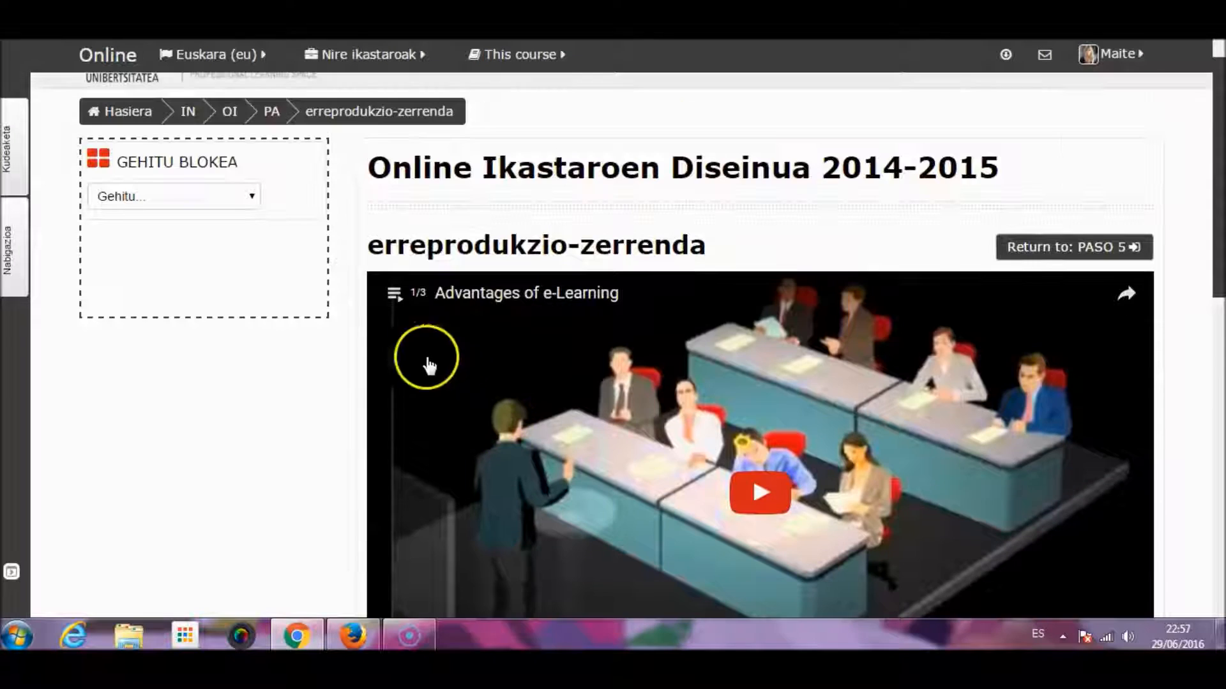
Open the list of videos inside the embedded playlist player on the course page
{"action": "left_click", "coordinate": [389, 292]}
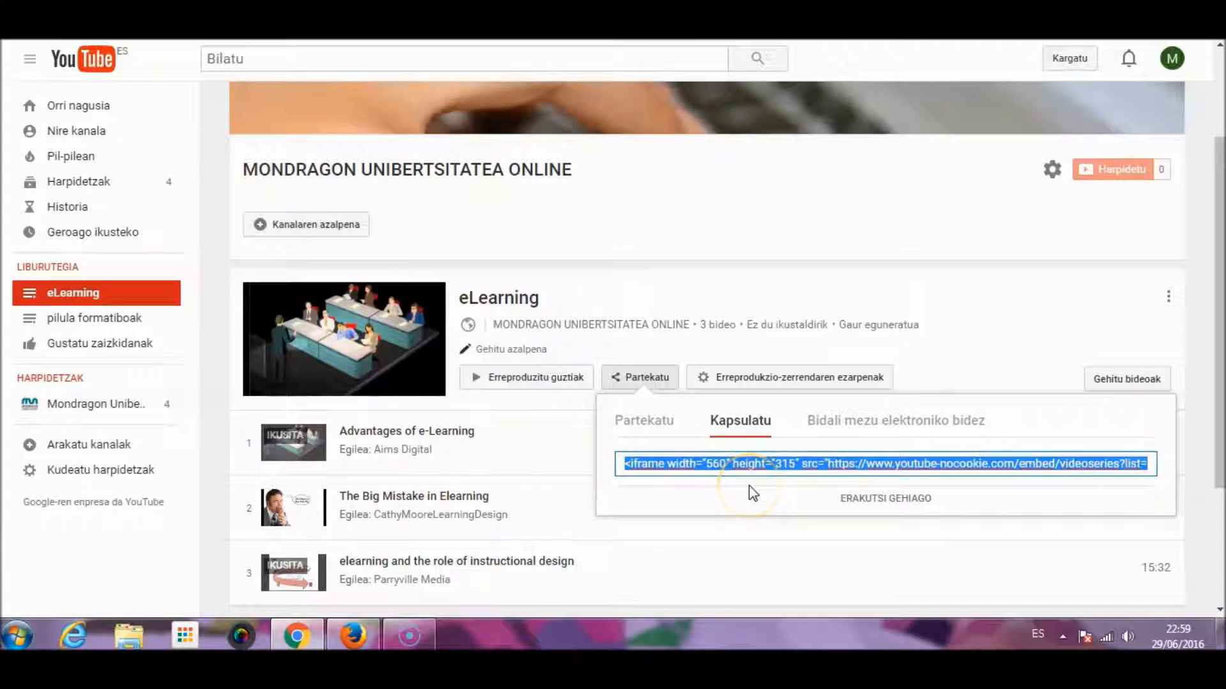
Switch to YouTube and copy the eLearning playlist's share link, then return to editing the course page
{"action": "left_click", "coordinate": [662, 432]}
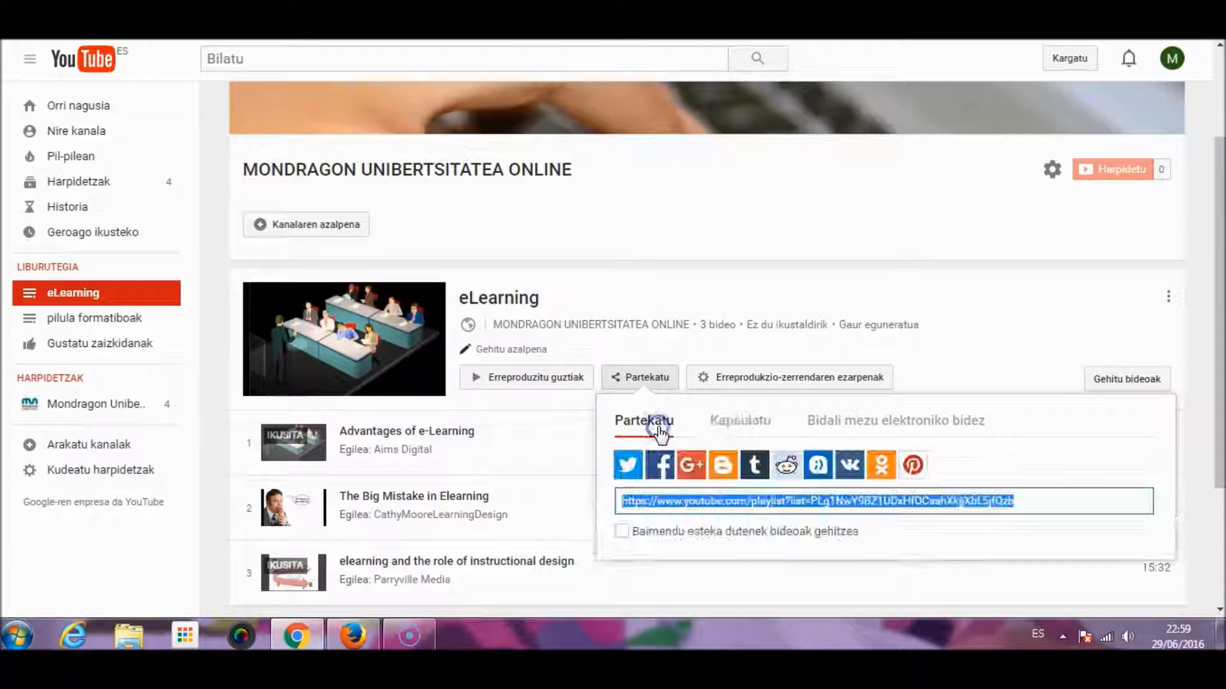
{"action": "left_click", "coordinate": [1058, 531]}
{"action": "left_click", "coordinate": [971, 500]}
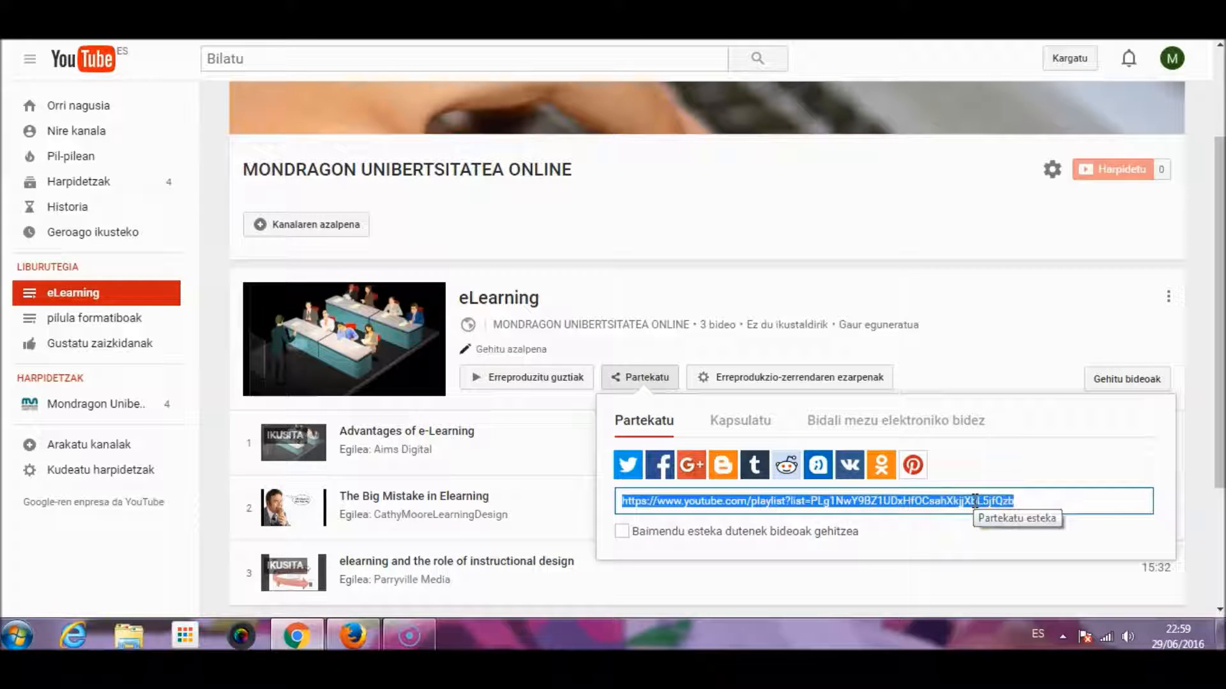
{"action": "left_click", "coordinate": [1095, 389]}
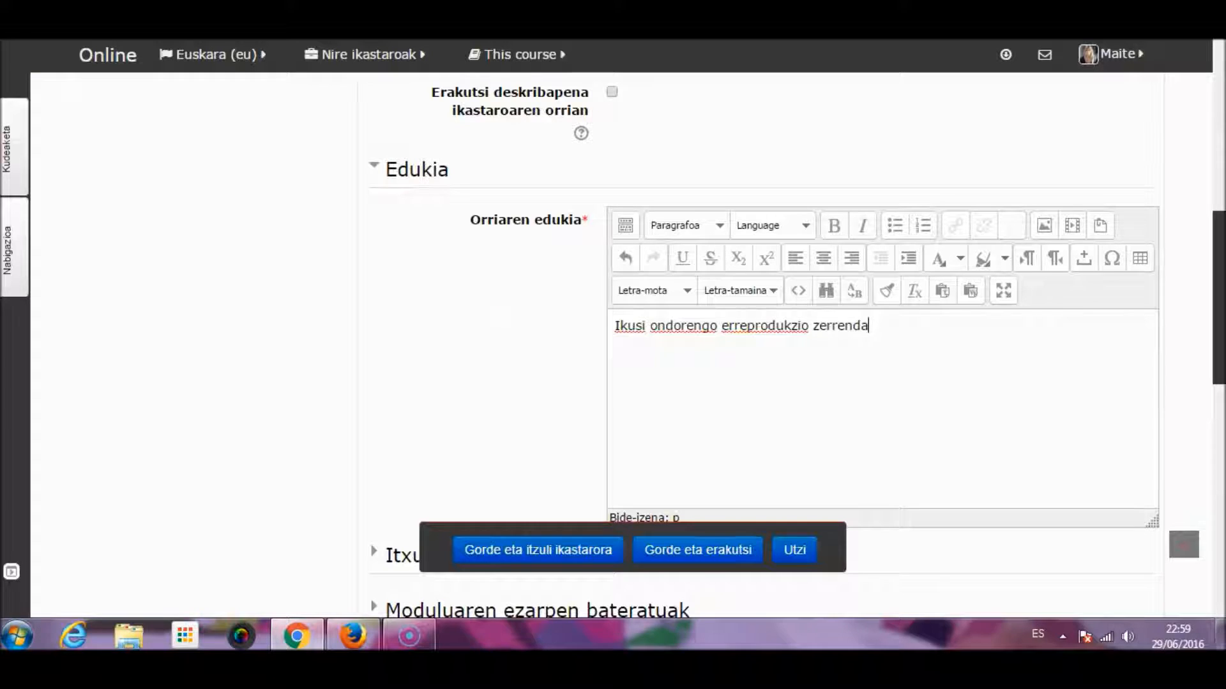
Correct the page content text to read "Ikusi ondorengo erreprodukzio-zerrenda", with a hyphen replacing the last space
{"action": "left_click", "coordinate": [789, 326]}
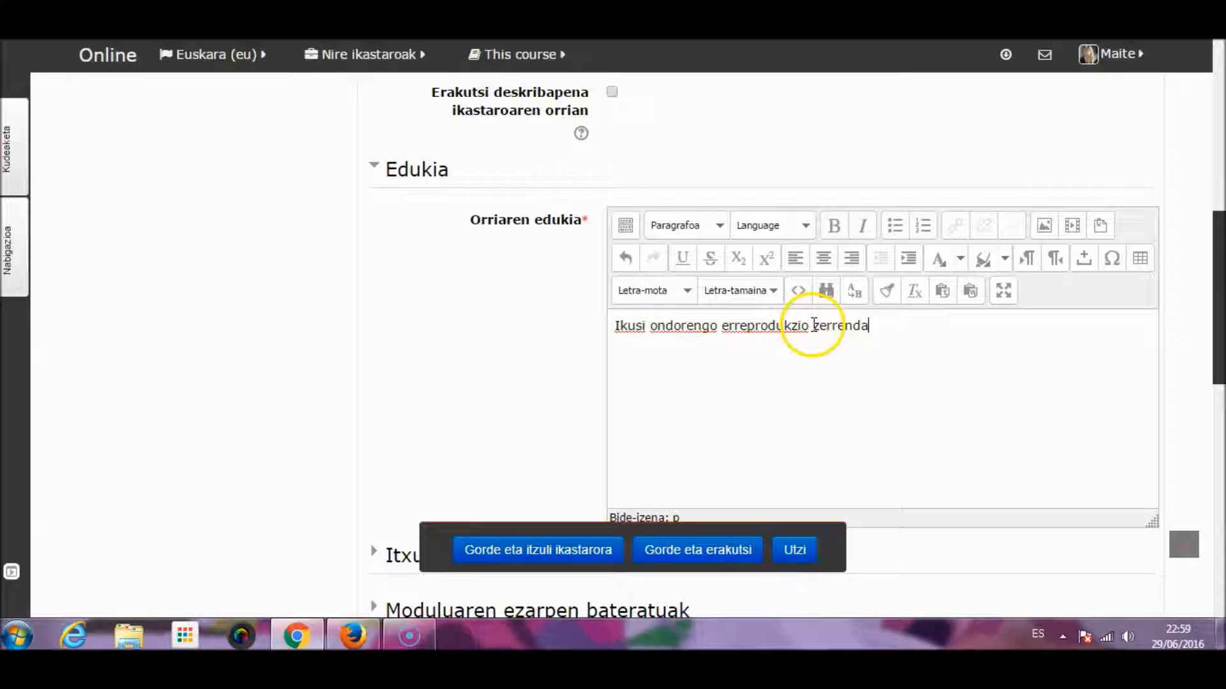
{"action": "left_click", "coordinate": [815, 327]}
{"action": "key", "text": "BackSpace"}
{"action": "type", "text": "-"}
Link the words "erreprodukzio-zerrenda" to the YouTube playlist's share URL, with "erreprodukzio-zerrenda" as the link title
{"action": "left_click_drag", "start_coordinate": [870, 326], "coordinate": [724, 328]}
{"action": "left_click", "coordinate": [957, 225]}
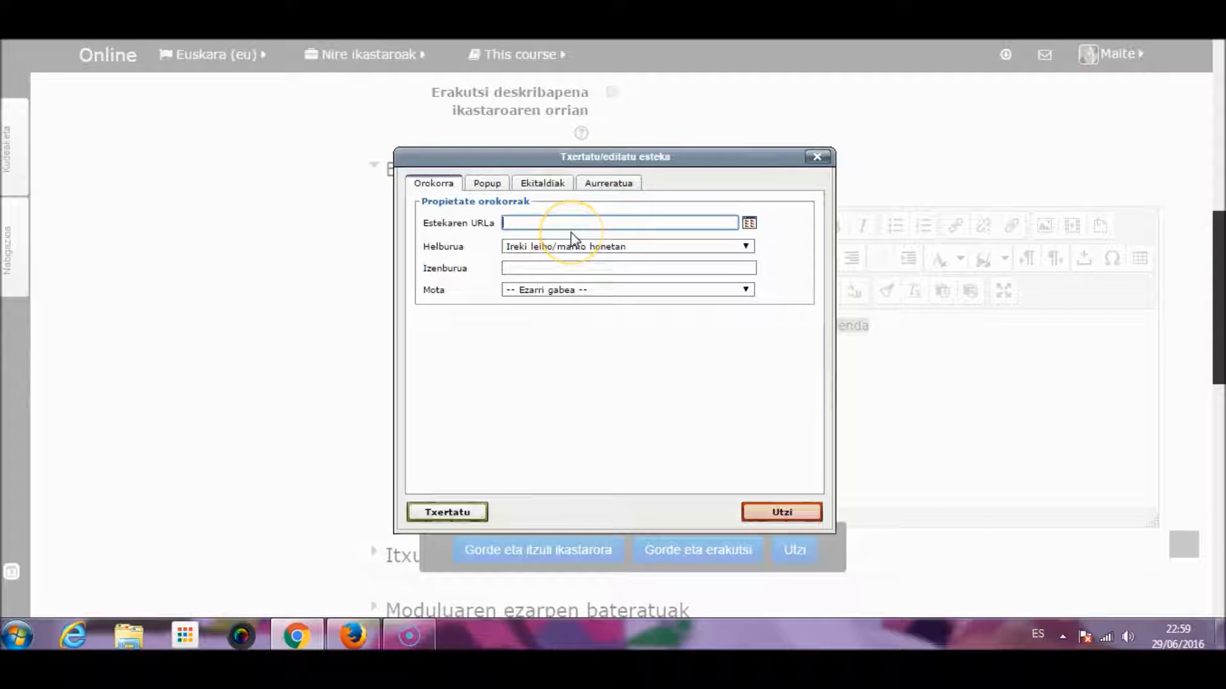
{"action": "type", "text": "https://www.youtube.com/playlist?list=PLg1NwY9BZ1UDxHfOCsahXkjjXbL5jfQzb"}
{"action": "left_click", "coordinate": [527, 268]}
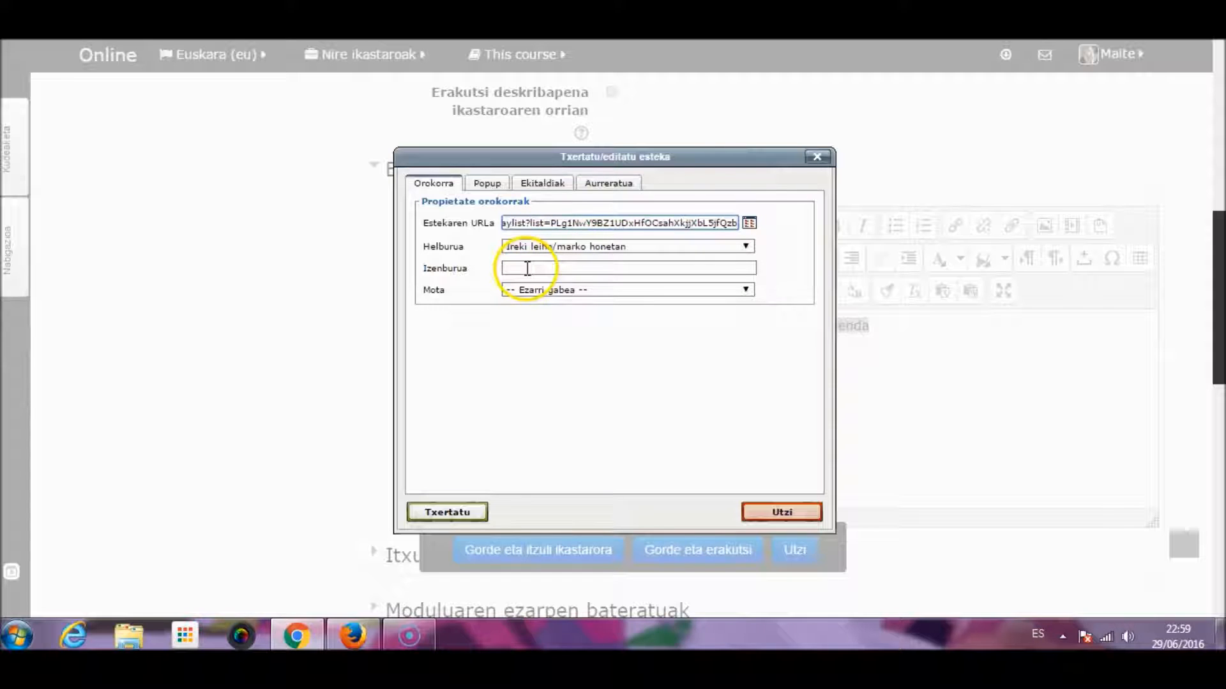
{"action": "type", "text": "el"}
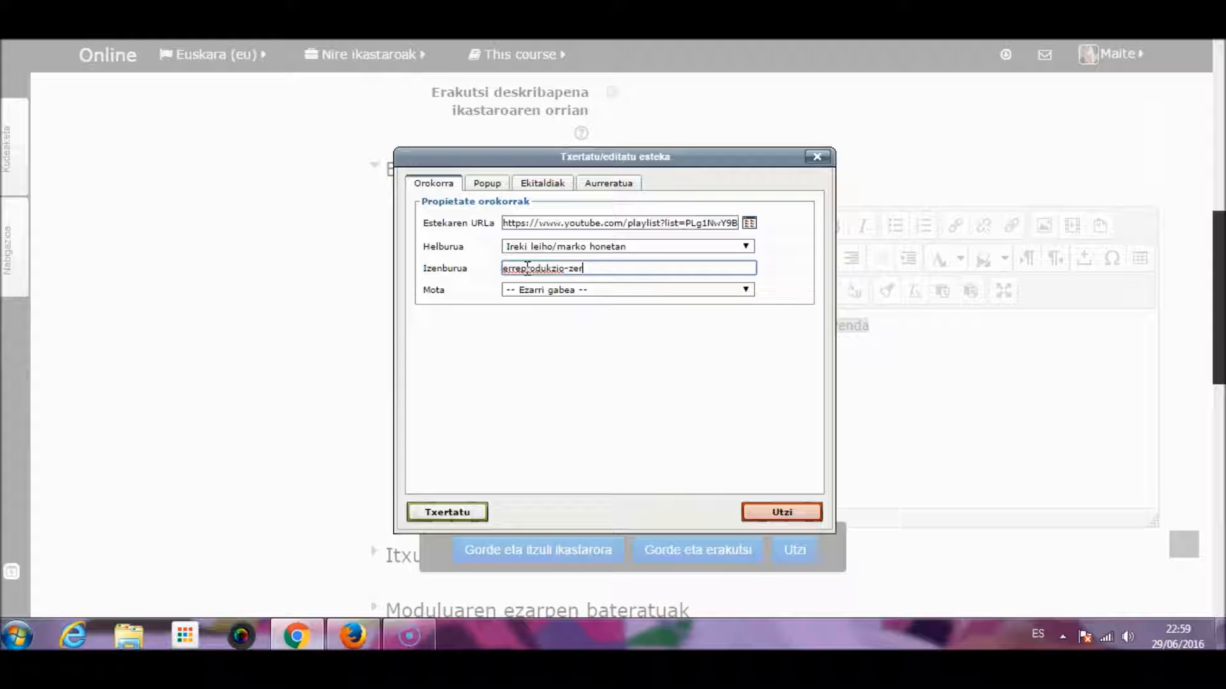
{"action": "left_click", "coordinate": [440, 511]}
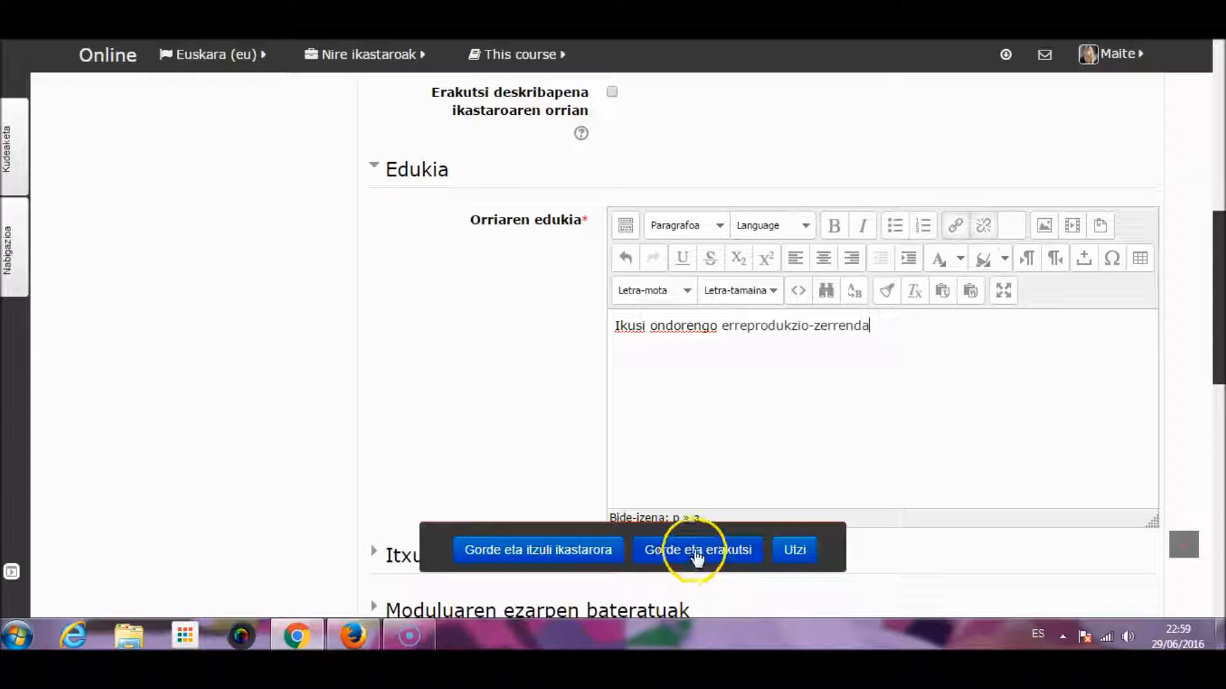
Save and display the page, then follow its erreprodukzio-zerrenda link to the YouTube playlist
{"action": "left_click", "coordinate": [697, 556]}
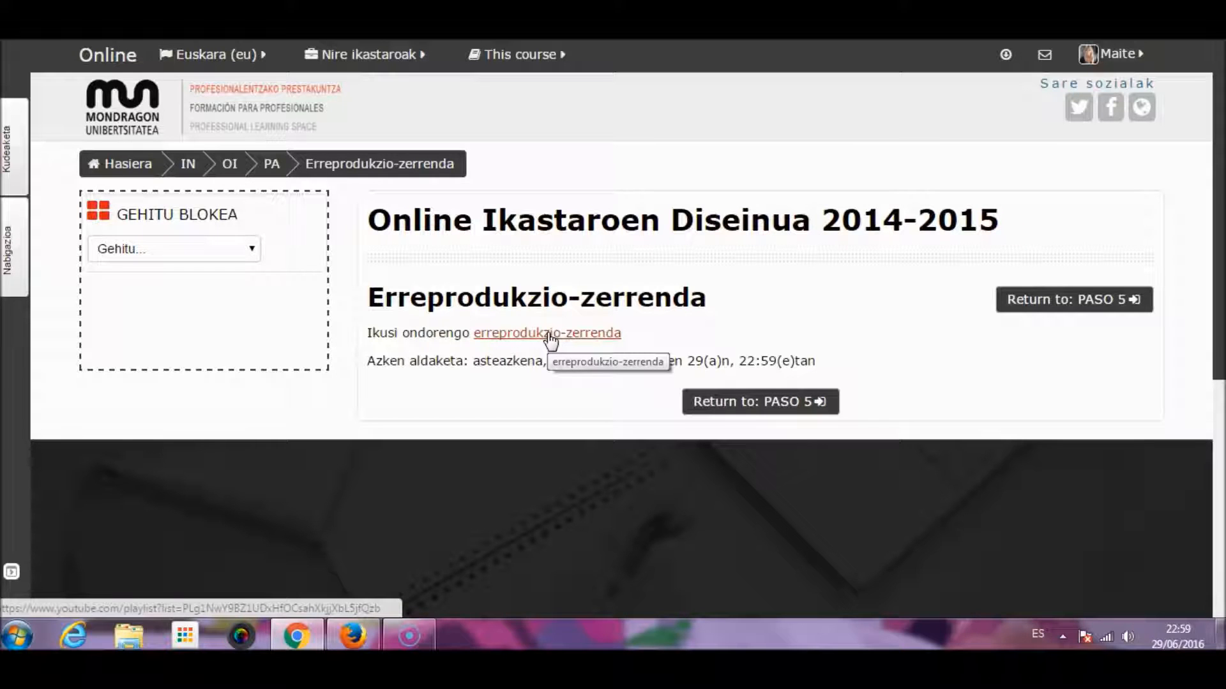
{"action": "left_click", "coordinate": [549, 335]}
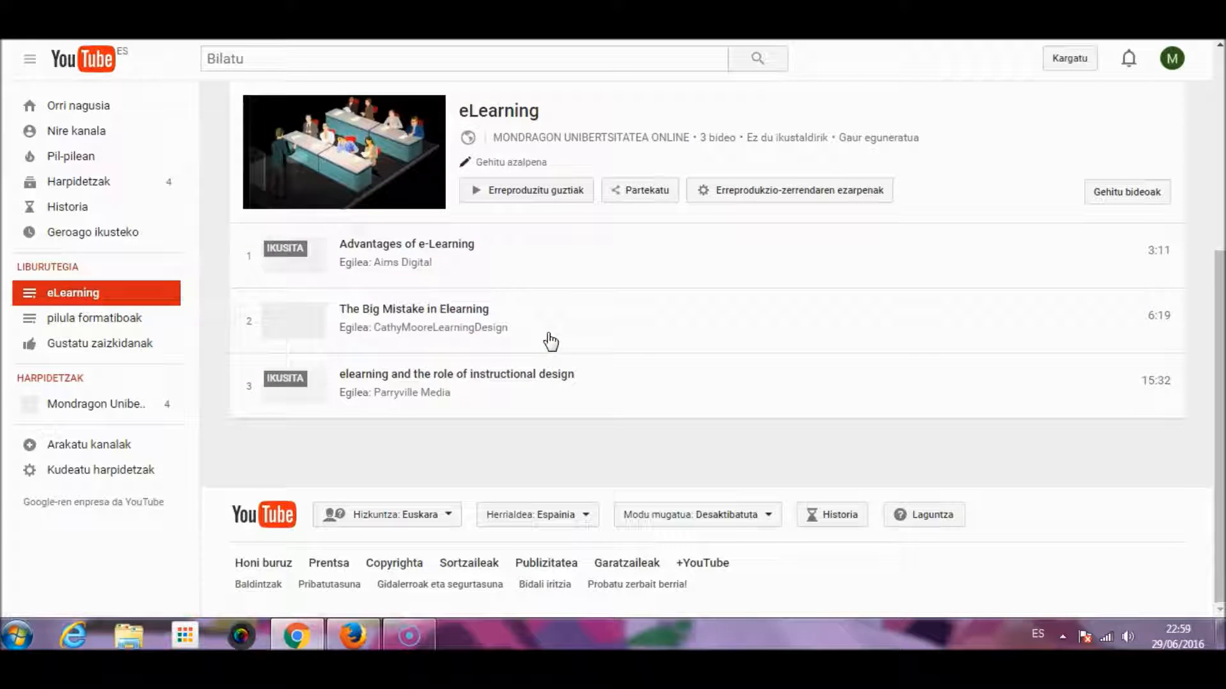
Play all videos of the eLearning playlist, pause the first one and view the video's details
{"action": "left_click_drag", "start_coordinate": [1217, 381], "coordinate": [1217, 183]}
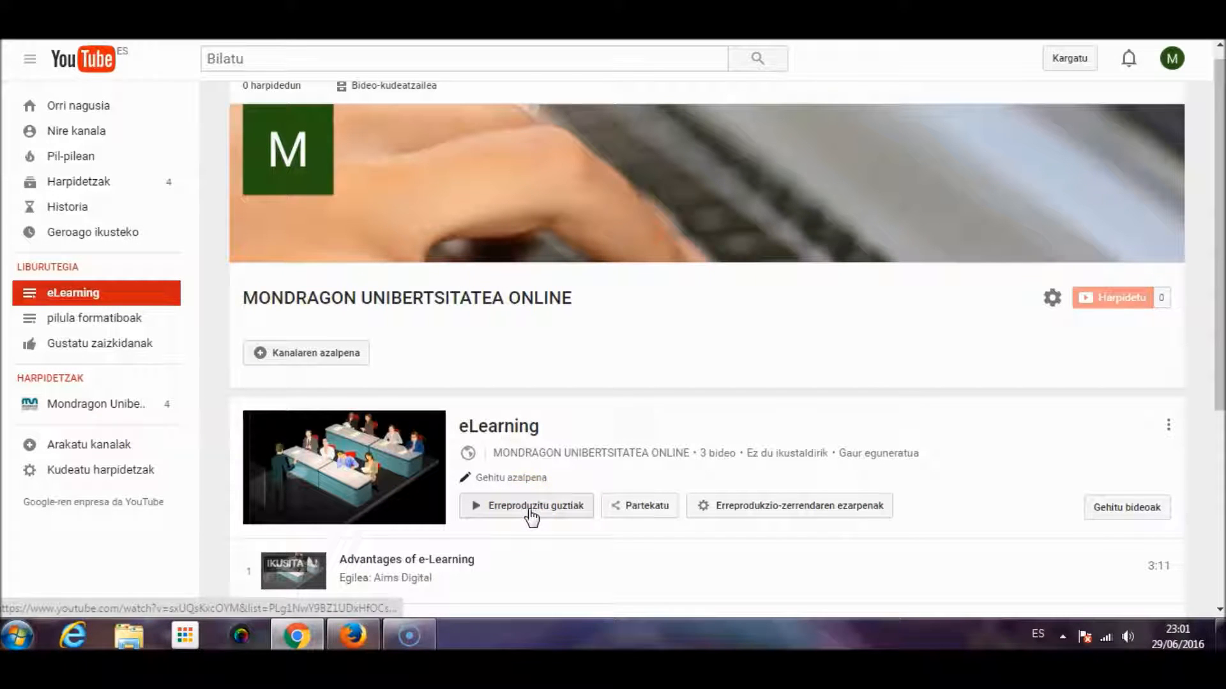
{"action": "left_click", "coordinate": [530, 509]}
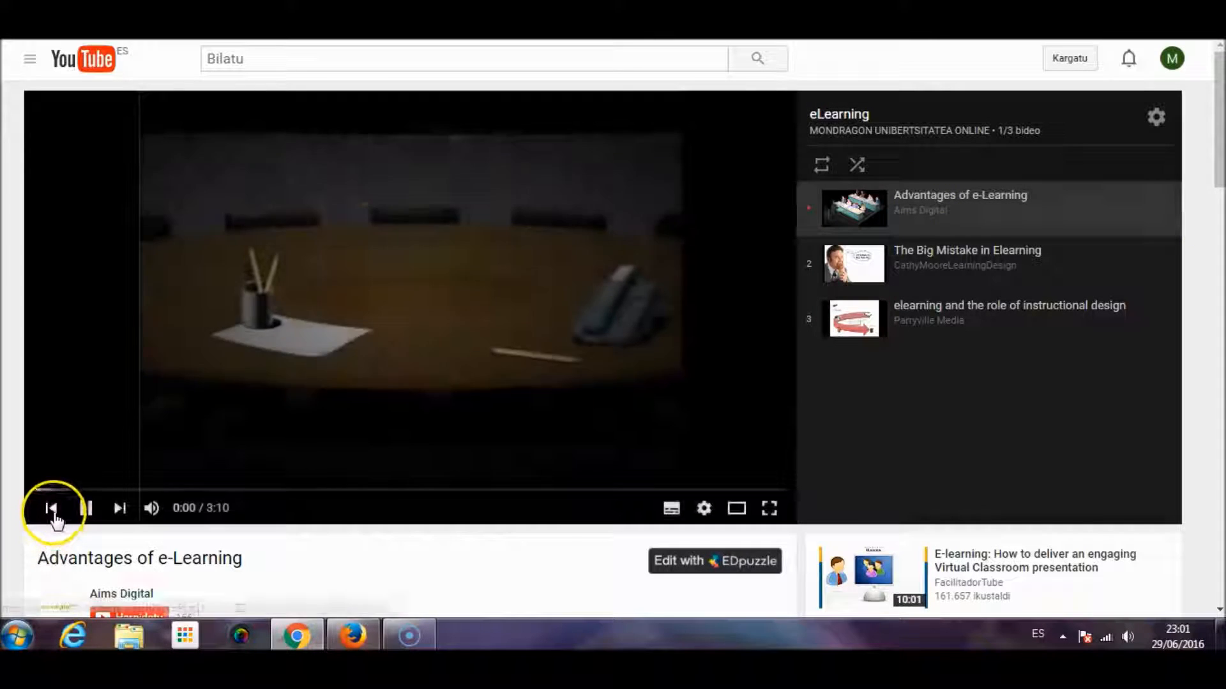
{"action": "left_click", "coordinate": [87, 509]}
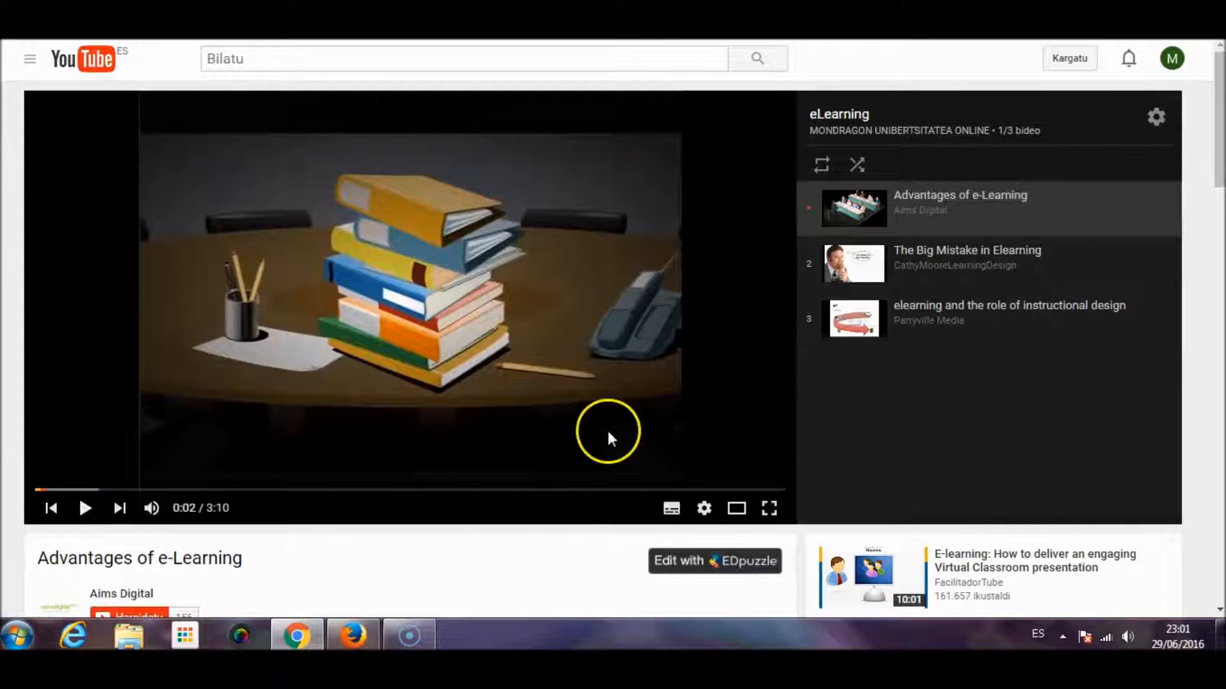
{"action": "mouse_move", "coordinate": [1220, 171]}
{"action": "left_mouse_down"}
{"action": "mouse_move", "coordinate": [1218, 246]}
{"action": "mouse_move", "coordinate": [1220, 154]}
{"action": "left_mouse_up"}
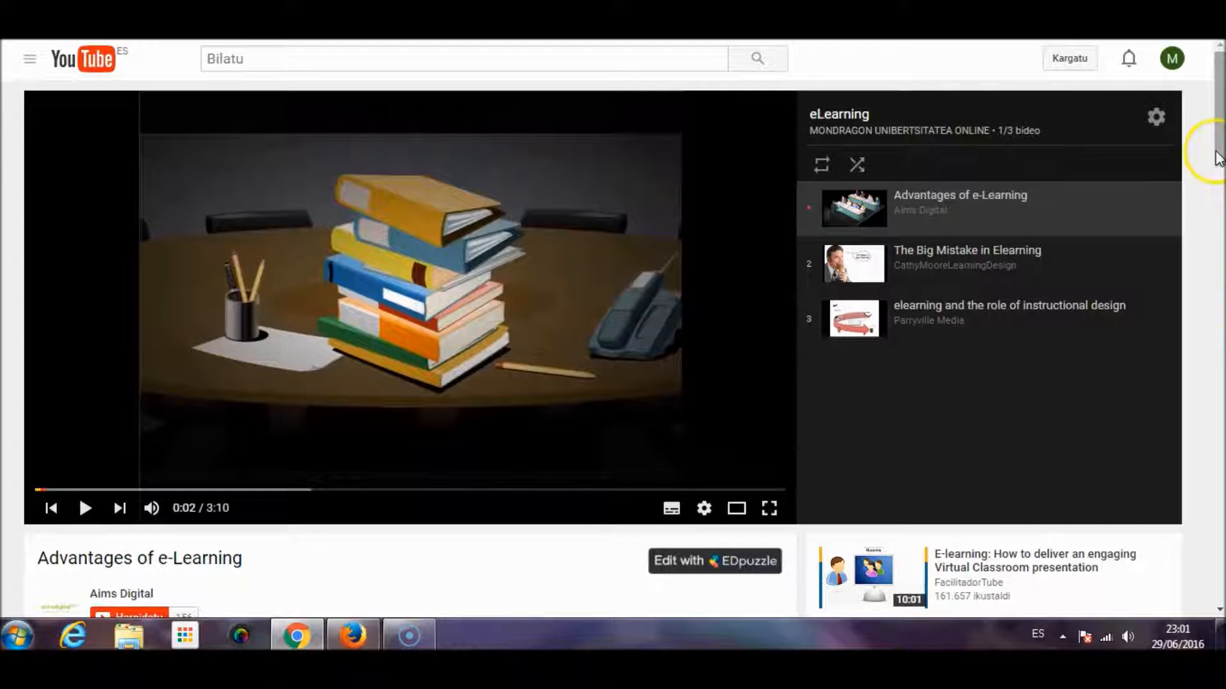
{"action": "left_click_drag", "start_coordinate": [1218, 157], "coordinate": [1210, 204]}
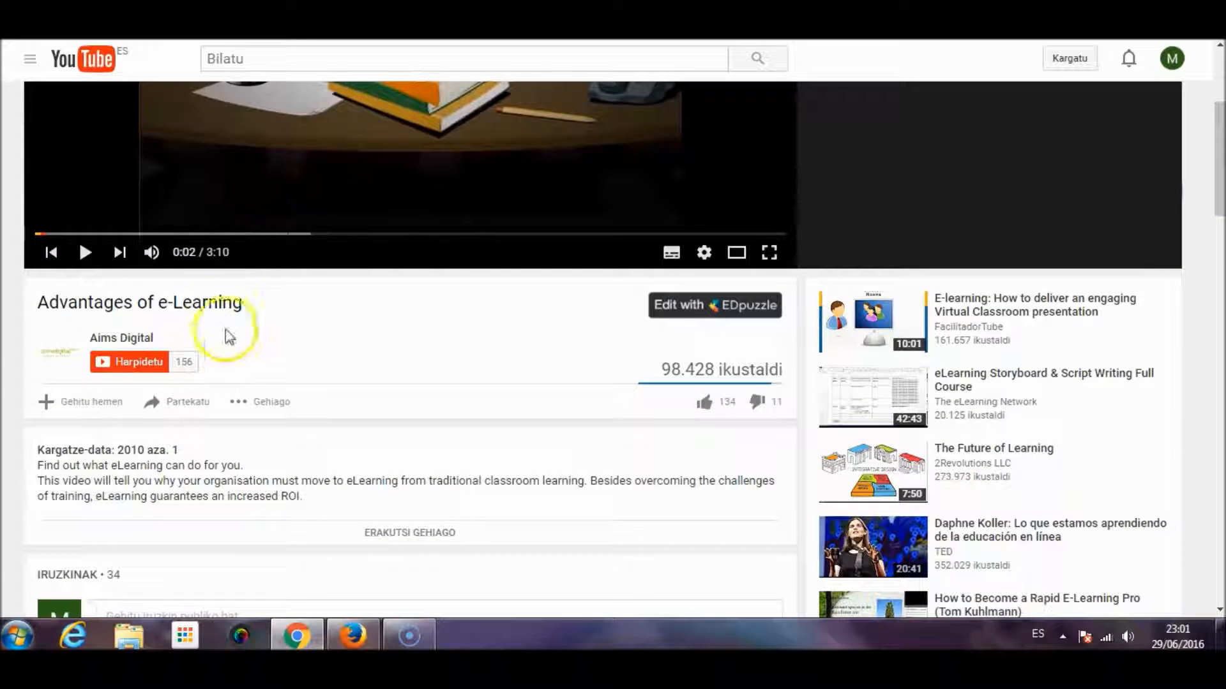